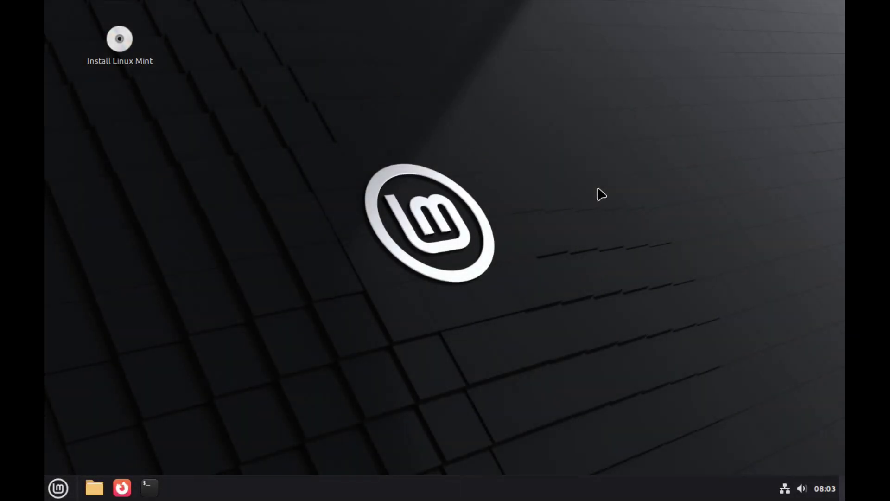
- Start the installer and accept English (United States), America/Los Angeles timezone and English (US) keyboard
{"action": "double_click", "coordinate": [123, 43]}
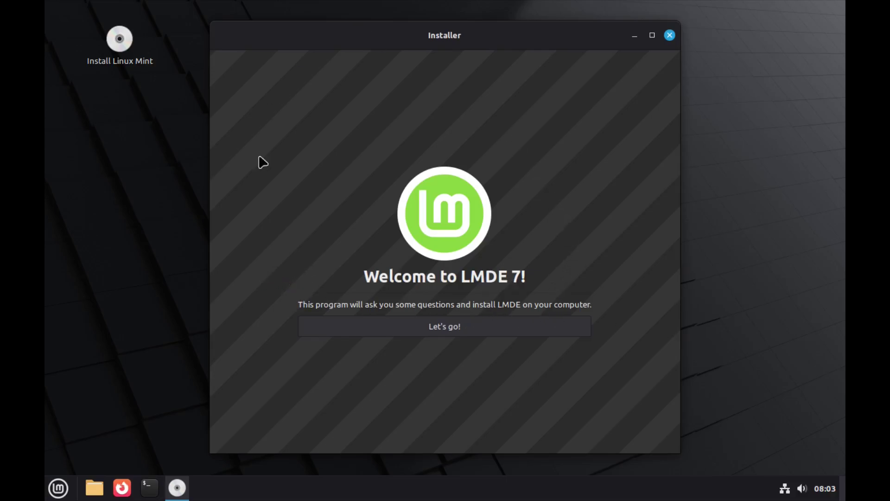
{"action": "left_click", "coordinate": [443, 326]}
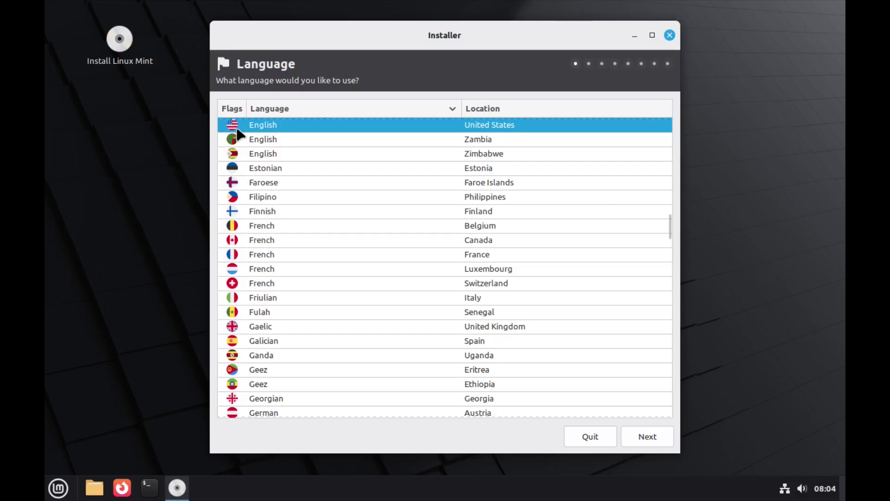
{"action": "left_click", "coordinate": [655, 435]}
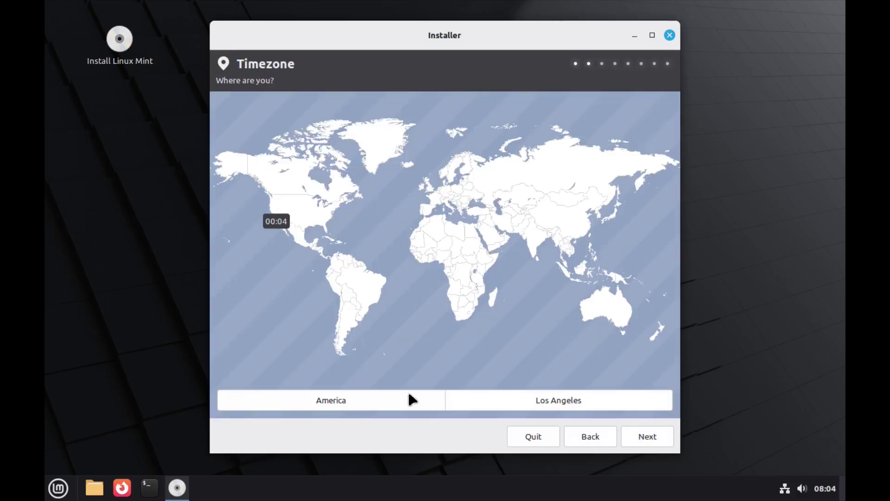
{"action": "left_click", "coordinate": [646, 438]}
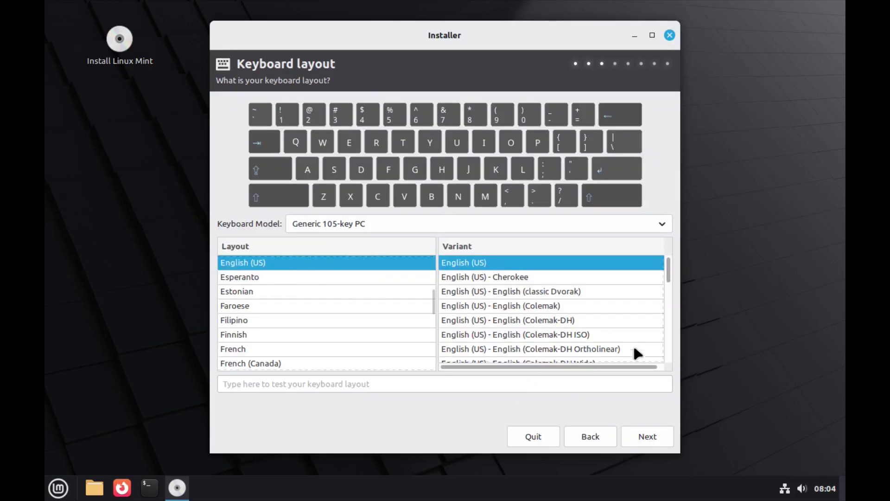
{"action": "left_click", "coordinate": [648, 436]}
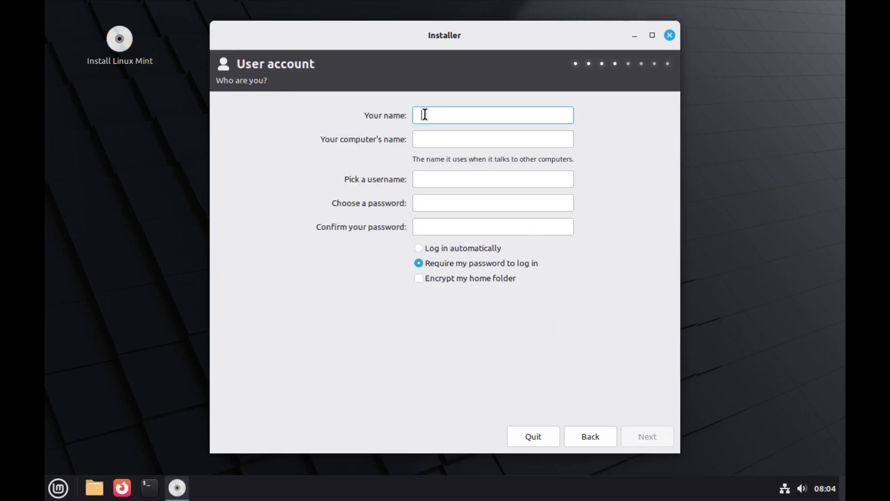
- Create the test user on computer test-lmde with a confirmed password and automatic login
{"action": "type", "text": "test"}
{"action": "left_click", "coordinate": [428, 138]}
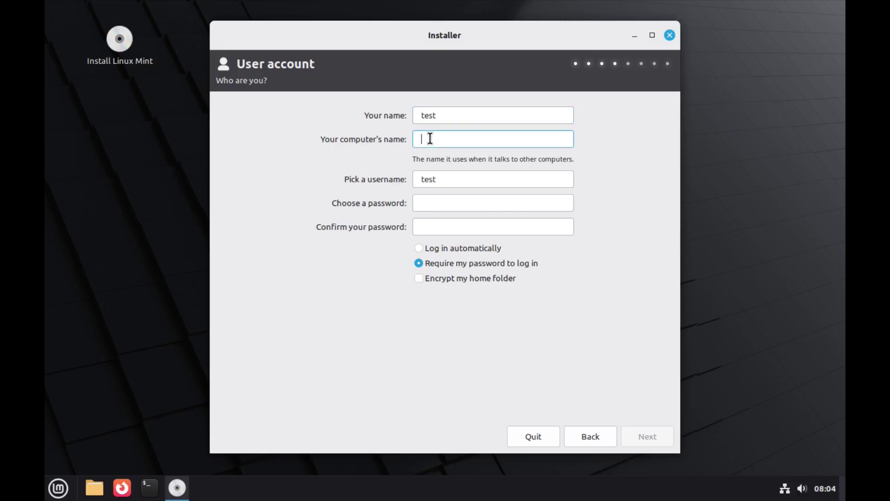
{"action": "type", "text": "test-lmde"}
{"action": "left_click", "coordinate": [436, 203]}
{"action": "type", "text": "te"}
{"action": "left_click", "coordinate": [426, 227]}
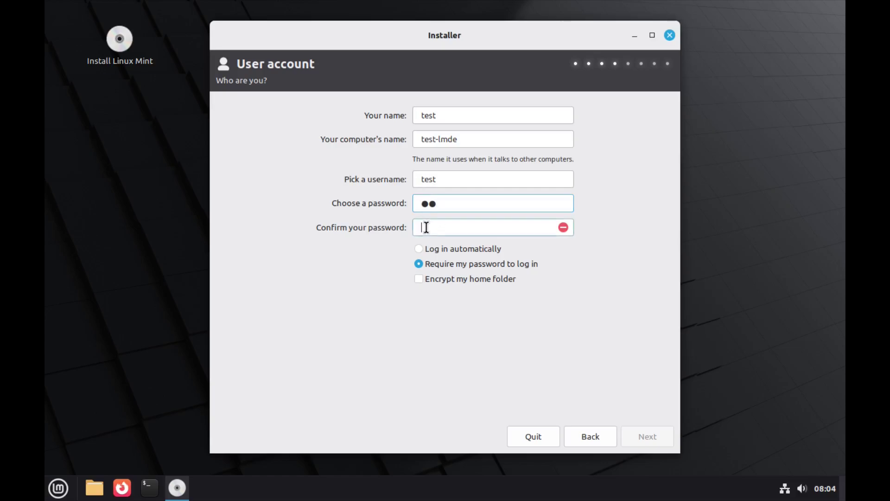
{"action": "type", "text": "te"}
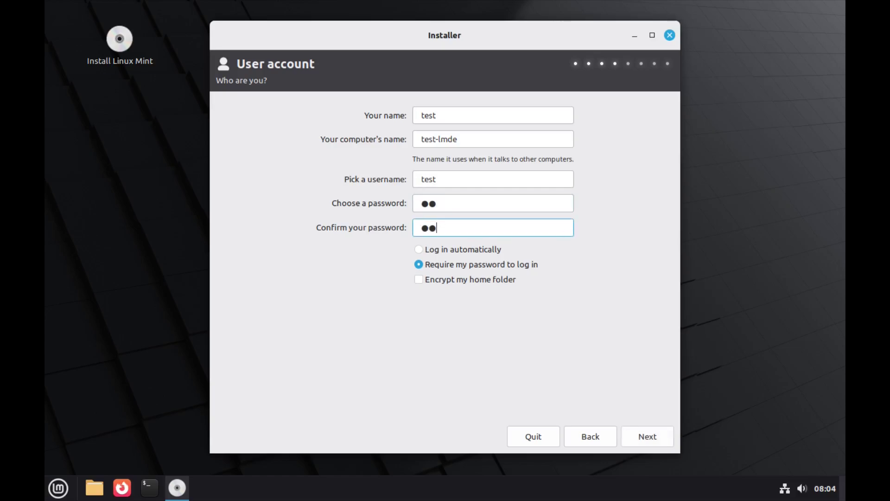
{"action": "left_click", "coordinate": [419, 250]}
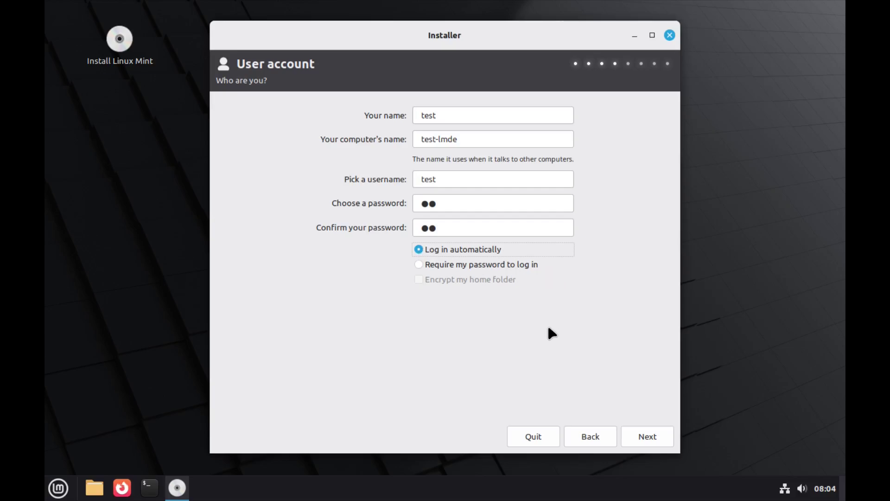
{"action": "left_click", "coordinate": [643, 434]}
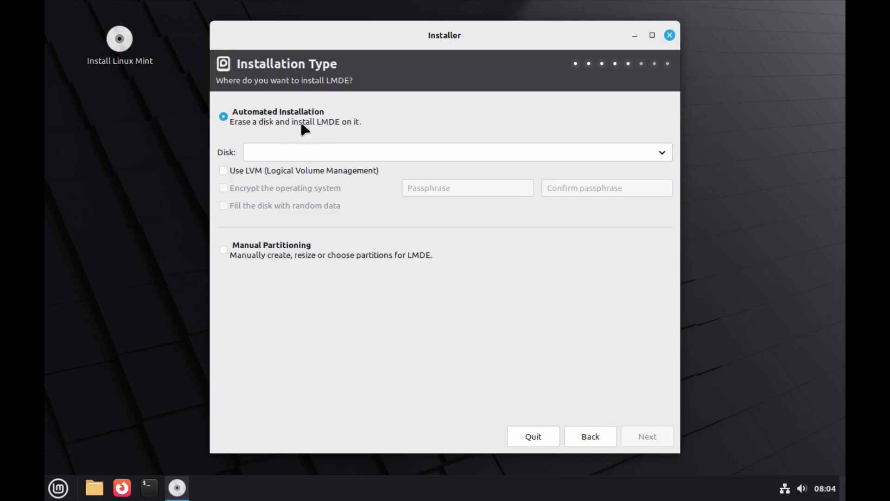
- Choose the 42 GB vda disk, confirm erasing it and let the installer create partitions
{"action": "left_click", "coordinate": [663, 153]}
{"action": "left_click", "coordinate": [300, 155]}
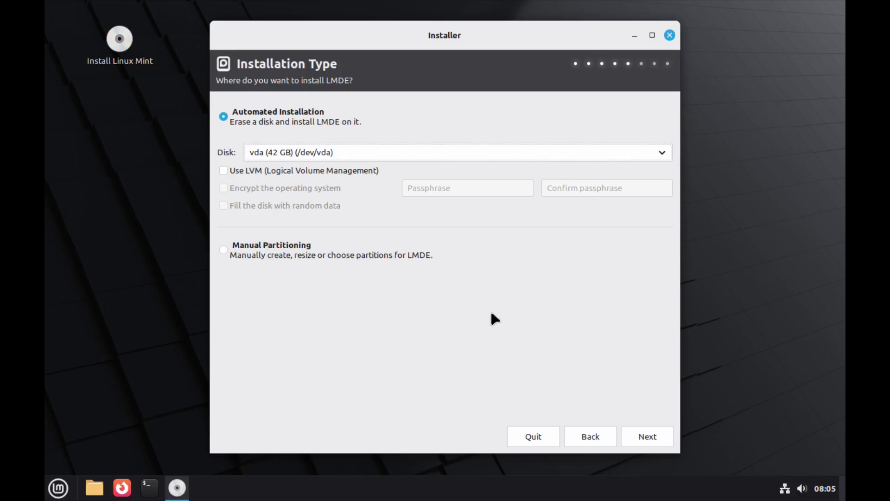
{"action": "left_click", "coordinate": [642, 435]}
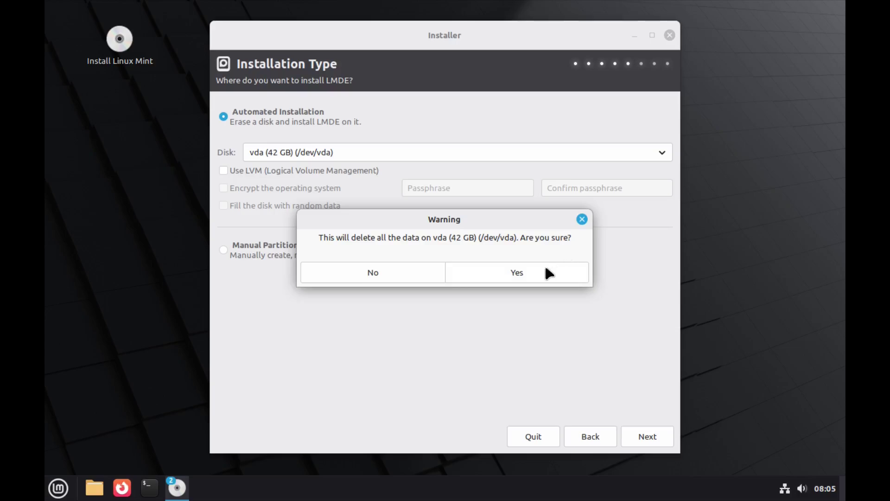
{"action": "left_click", "coordinate": [520, 274]}
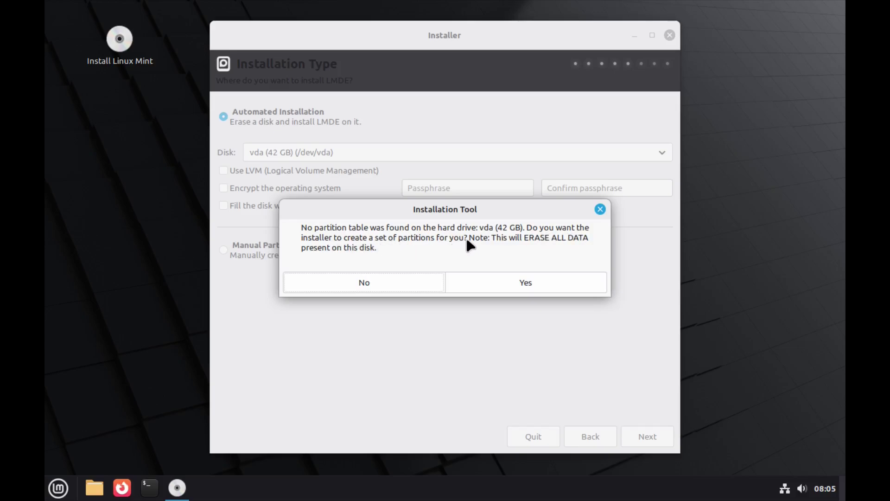
{"action": "left_click", "coordinate": [542, 284]}
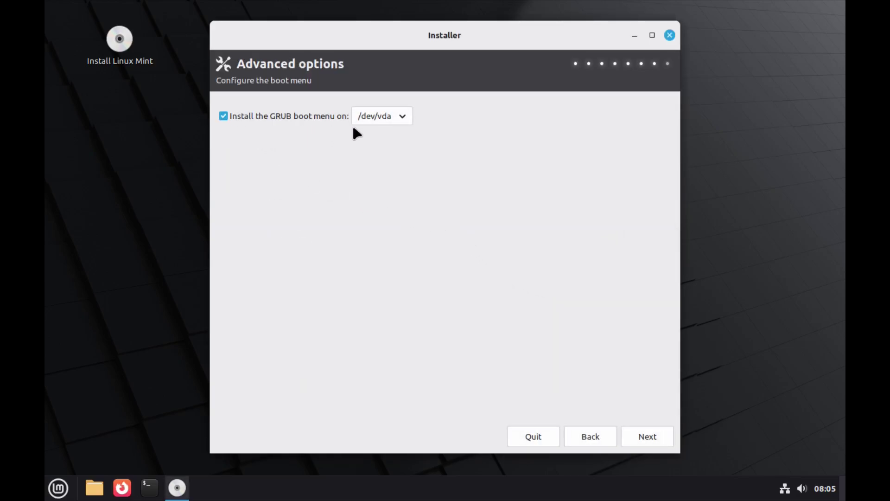
- Keep GRUB on /dev/vda and start the installation from the summary
{"action": "left_click", "coordinate": [401, 118]}
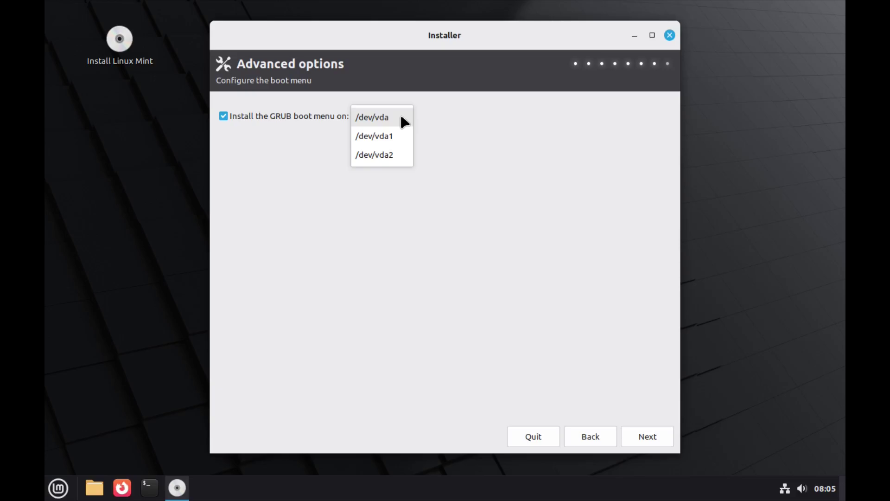
{"action": "left_click", "coordinate": [400, 117]}
{"action": "left_click", "coordinate": [641, 435]}
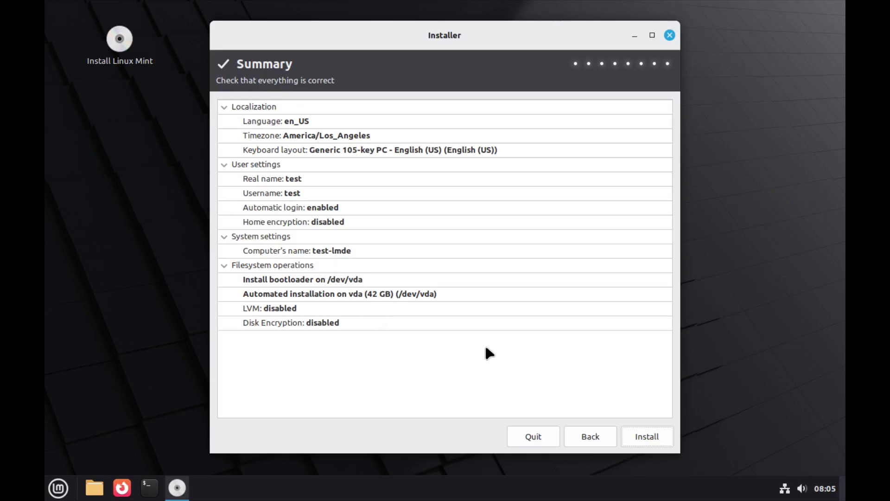
{"action": "left_click", "coordinate": [657, 435]}
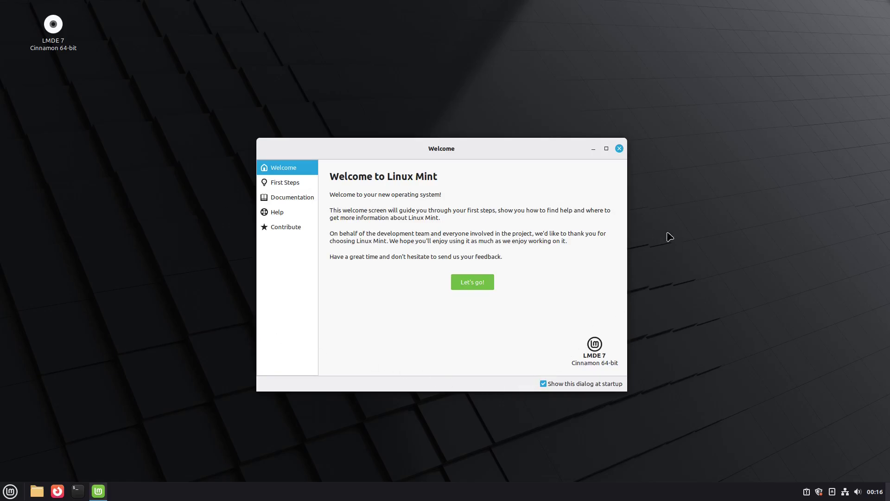
- Open the desktop colours settings from First Steps and switch to the Dark appearance
{"action": "left_click", "coordinate": [462, 282]}
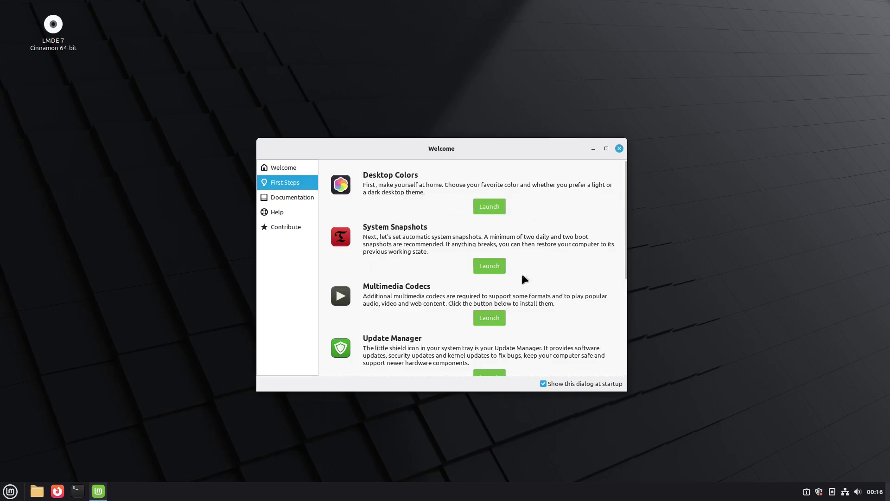
{"action": "left_click", "coordinate": [485, 209]}
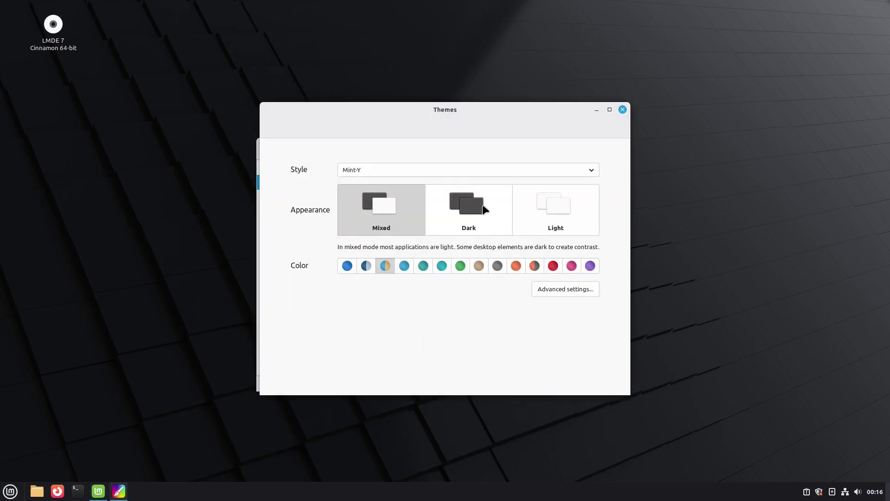
{"action": "left_click", "coordinate": [458, 212]}
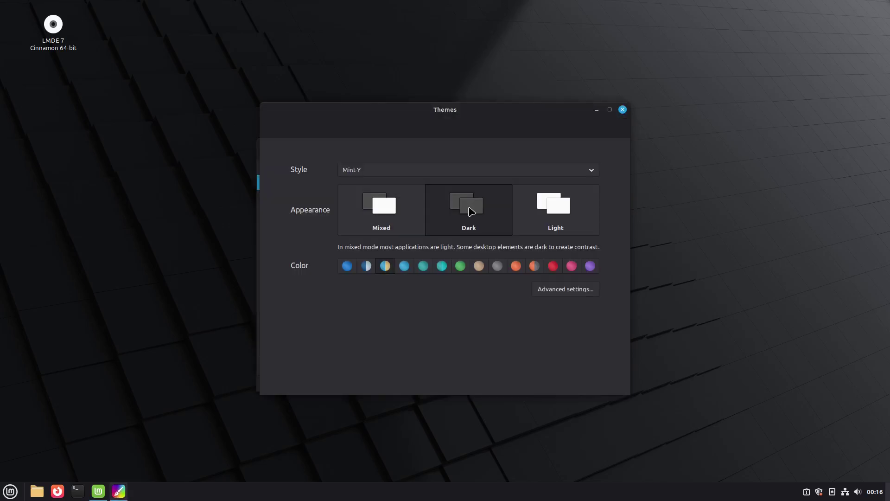
{"action": "left_click_drag", "start_coordinate": [494, 109], "coordinate": [640, 115]}
{"action": "left_click_drag", "start_coordinate": [357, 149], "coordinate": [120, 128]}
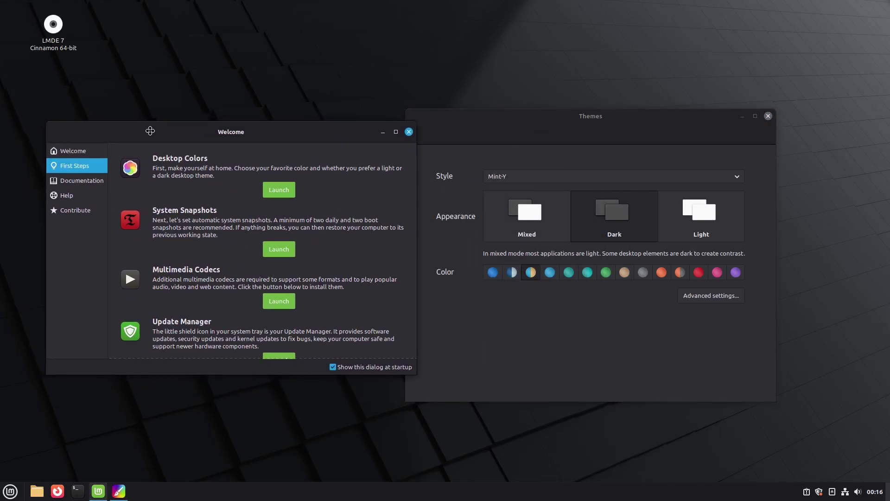
{"action": "left_click_drag", "start_coordinate": [505, 128], "coordinate": [507, 128]}
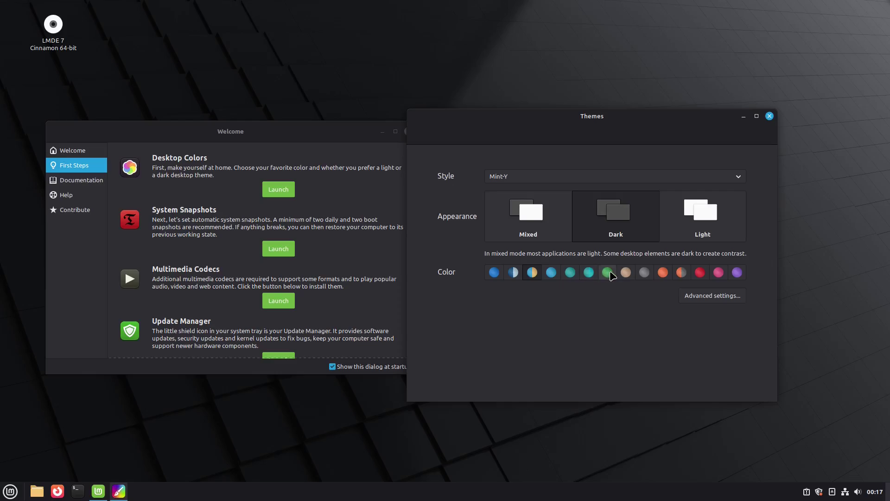
- Try green, red, then purple accents and Light and Mixed modes, ending on Dark, then close Themes
{"action": "left_click", "coordinate": [611, 272]}
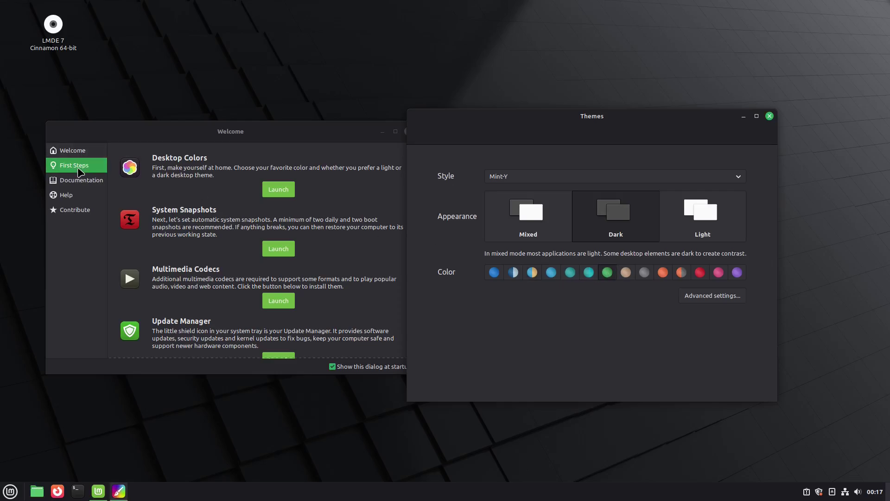
{"action": "left_click", "coordinate": [700, 272]}
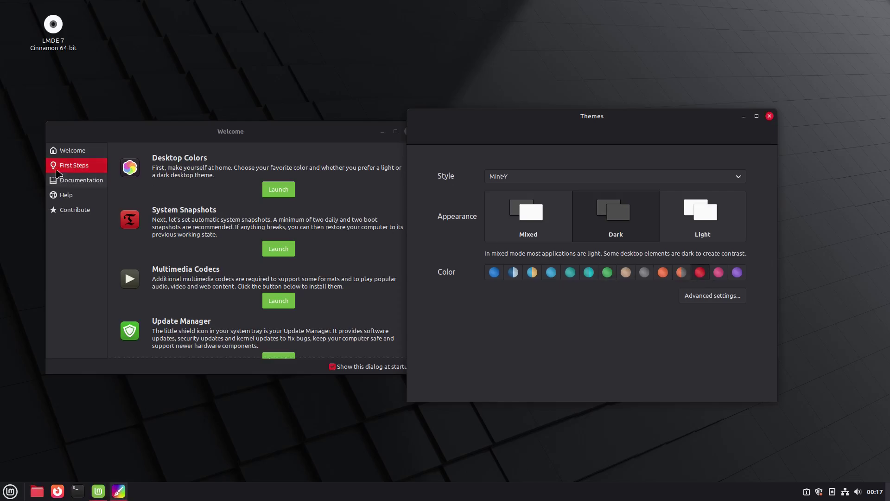
{"action": "left_click", "coordinate": [737, 273]}
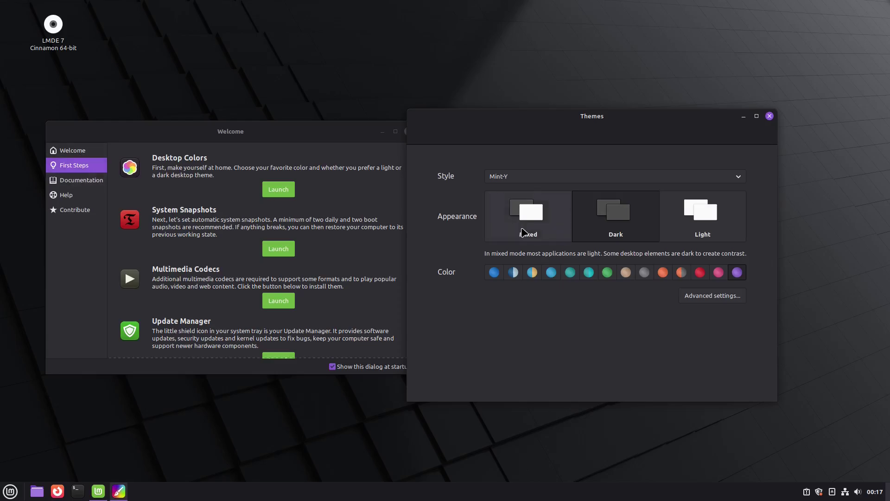
{"action": "left_click", "coordinate": [710, 216]}
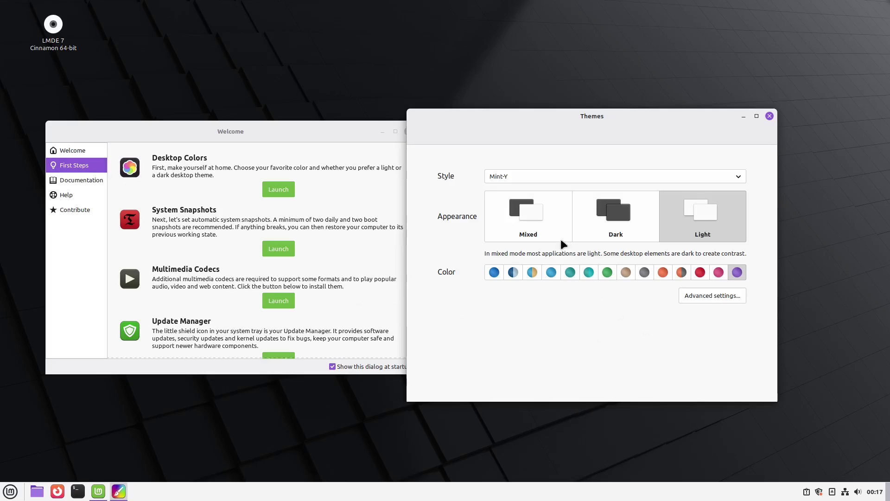
{"action": "left_click", "coordinate": [525, 219]}
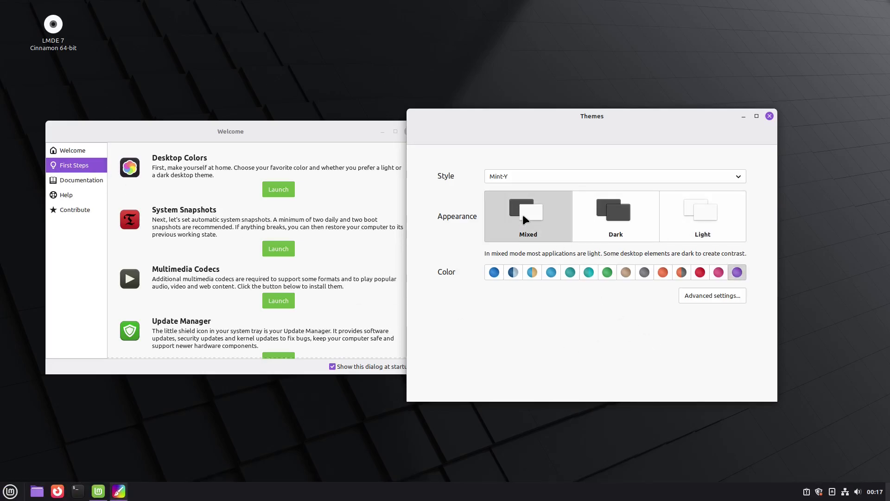
{"action": "left_click", "coordinate": [624, 213]}
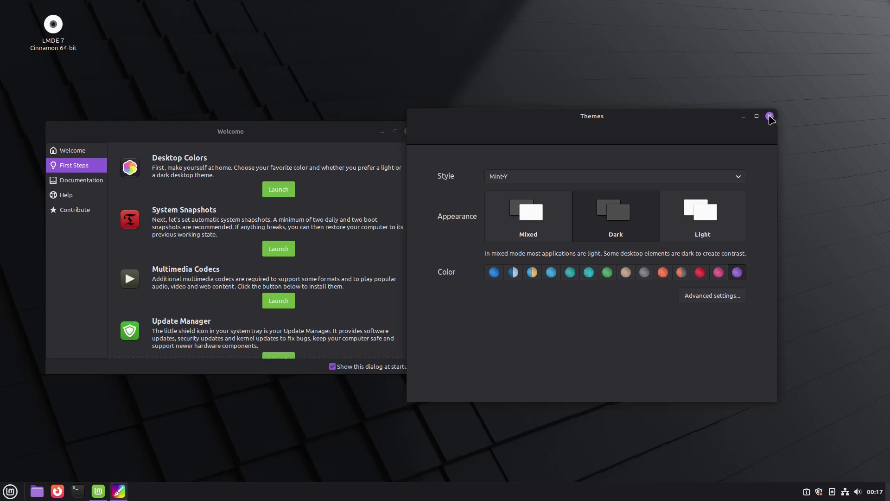
{"action": "left_click", "coordinate": [770, 117]}
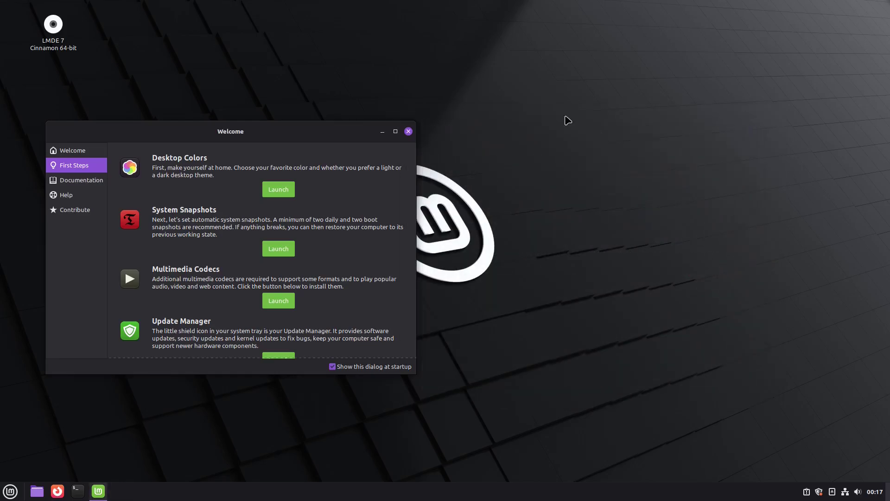
- Centre Welcome, open Timeshift with the password, skip its setup wizard and close it
{"action": "left_click_drag", "start_coordinate": [288, 130], "coordinate": [477, 140]}
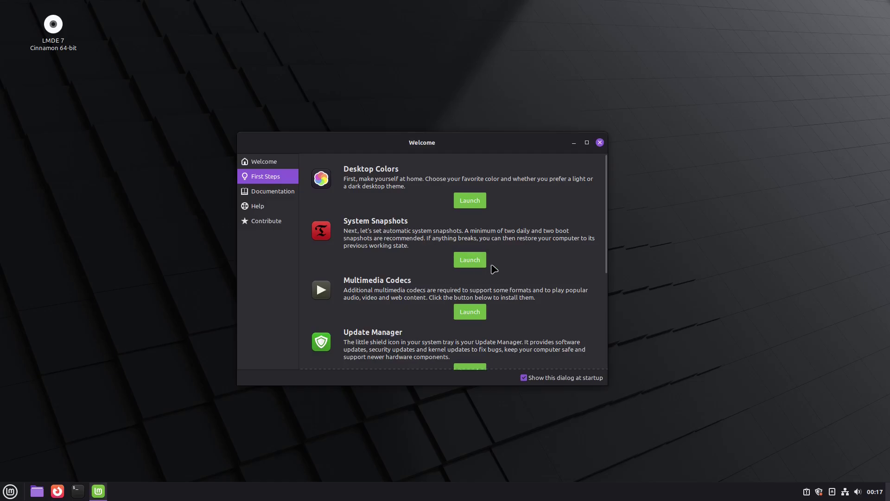
{"action": "left_click", "coordinate": [469, 261]}
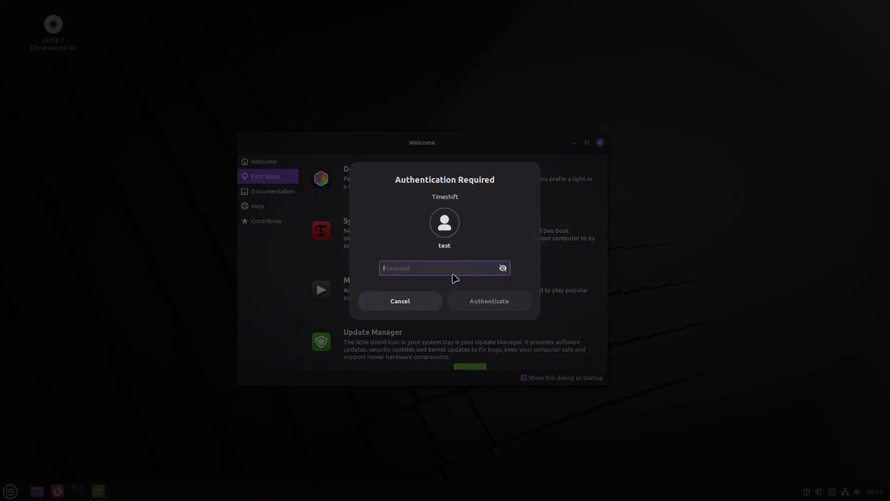
{"action": "type", "text": "te"}
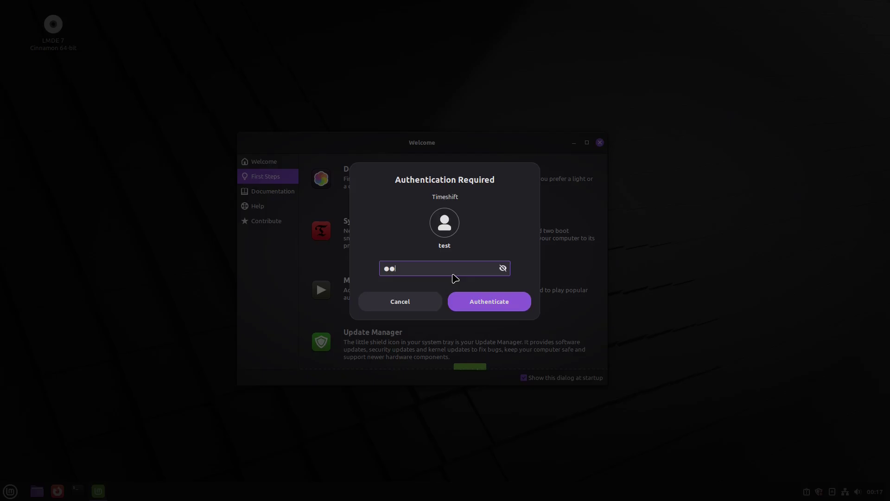
{"action": "key", "text": "Return"}
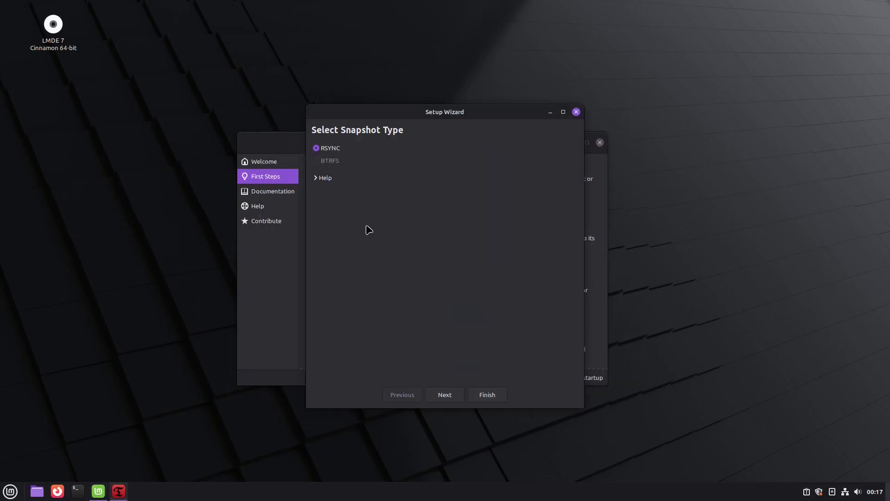
{"action": "left_click", "coordinate": [576, 111]}
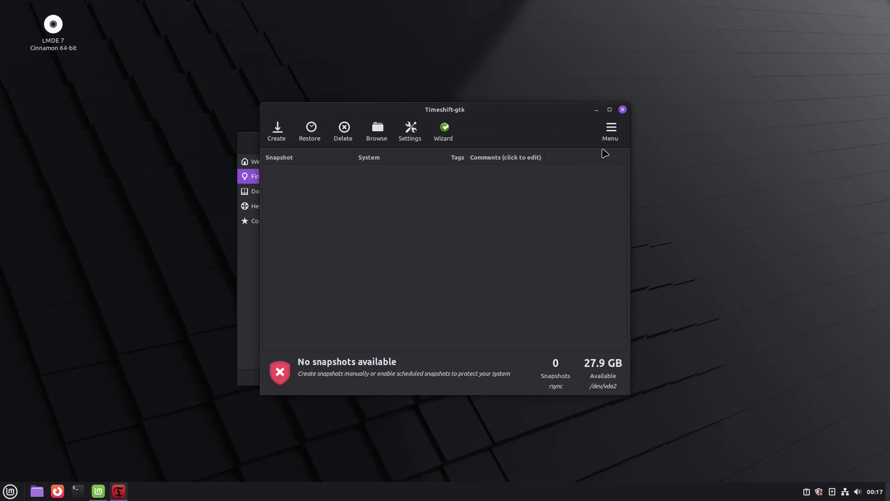
{"action": "left_click", "coordinate": [623, 110]}
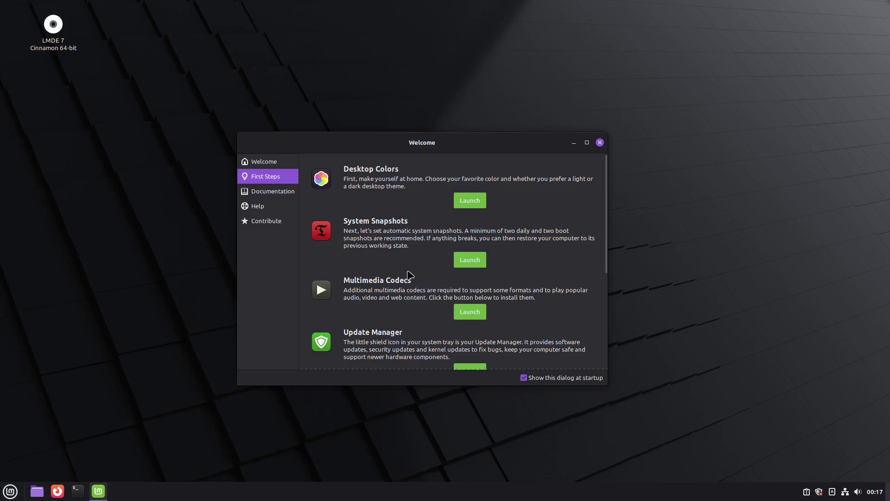
{"action": "scroll", "coordinate": [436, 262], "scroll_direction": "down", "scroll_amount": 1}
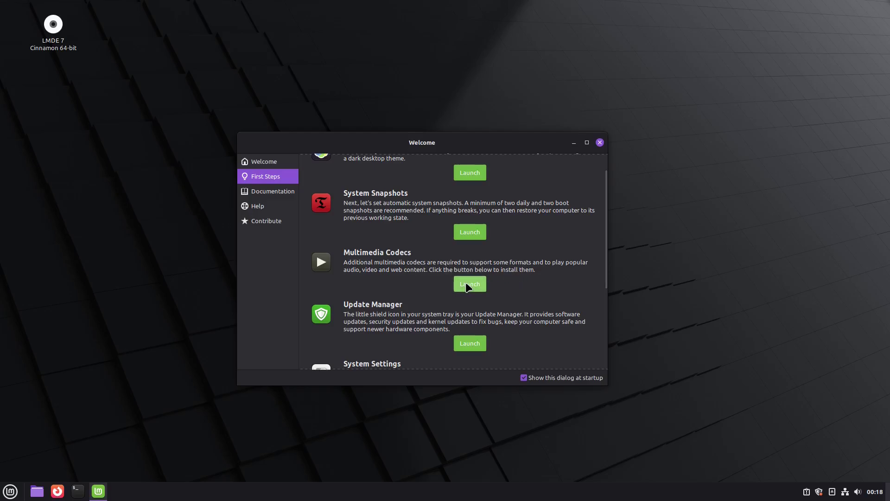
{"action": "left_click", "coordinate": [468, 286]}
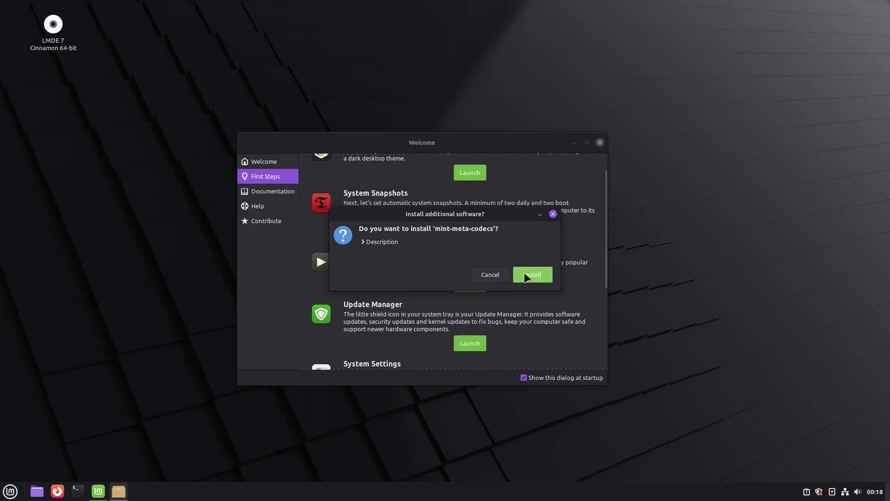
{"action": "left_click", "coordinate": [553, 214]}
{"action": "scroll", "coordinate": [497, 262], "scroll_direction": "down", "scroll_amount": 3}
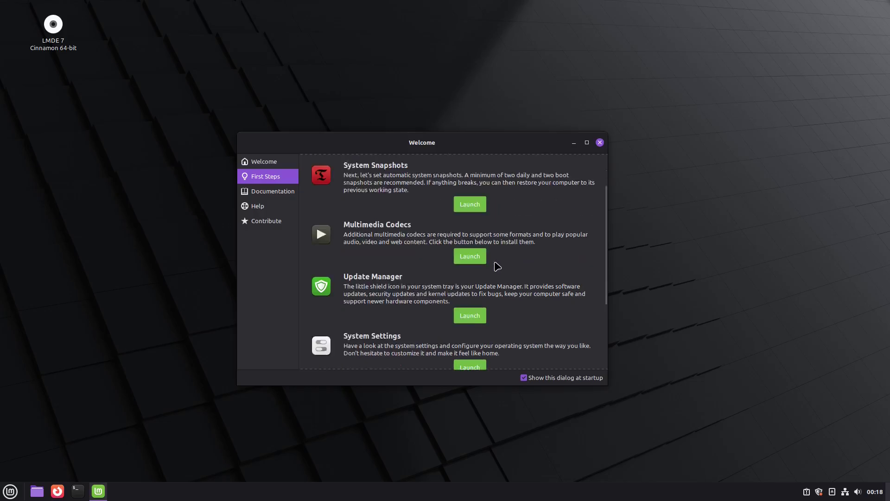
{"action": "left_click", "coordinate": [474, 291]}
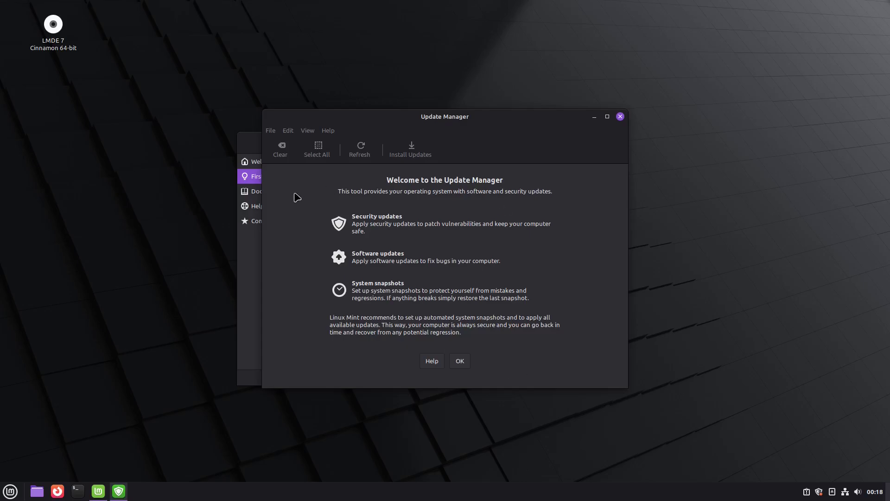
{"action": "left_click", "coordinate": [461, 361]}
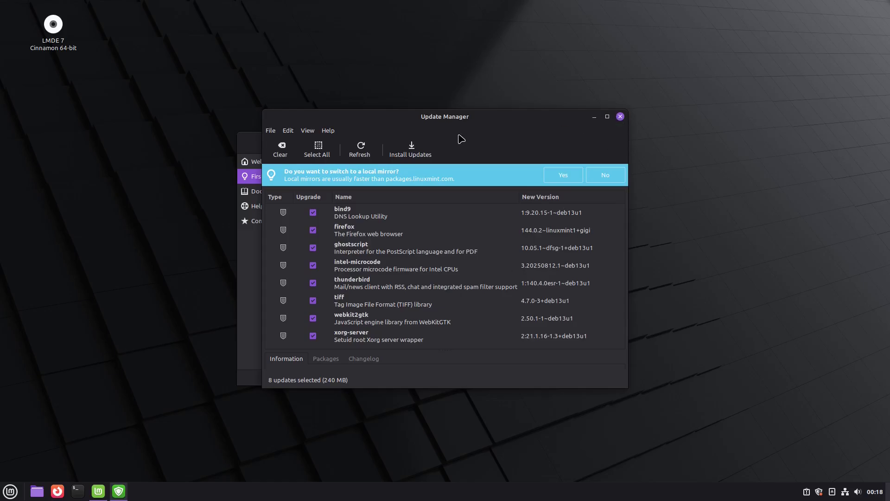
{"action": "left_click", "coordinate": [621, 116]}
{"action": "scroll", "coordinate": [496, 227], "scroll_direction": "down", "scroll_amount": 2}
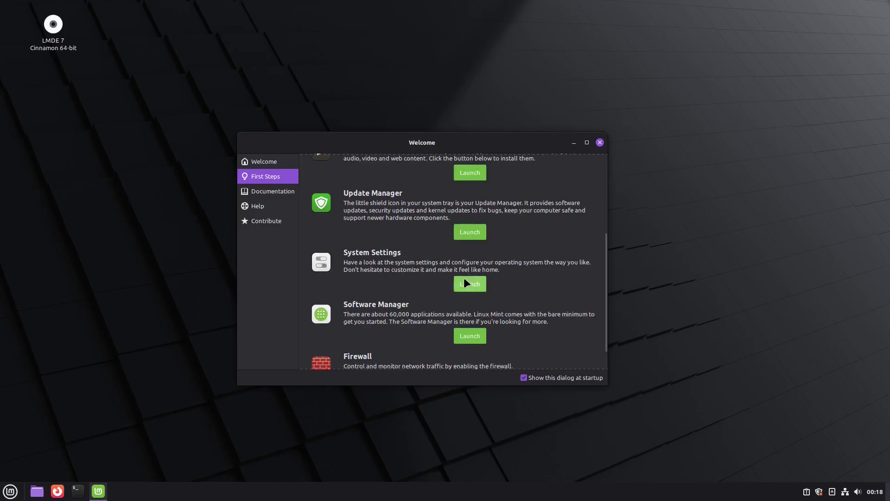
{"action": "left_click", "coordinate": [463, 281]}
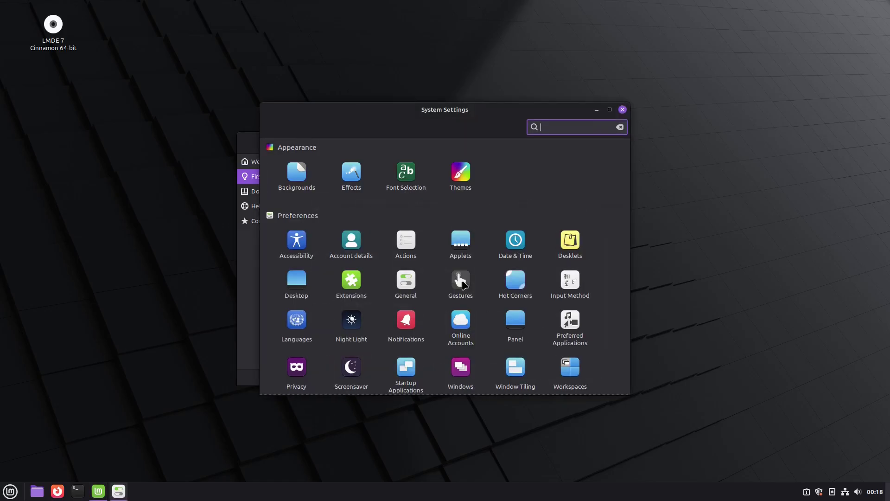
{"action": "scroll", "coordinate": [499, 244], "scroll_direction": "down", "scroll_amount": 4}
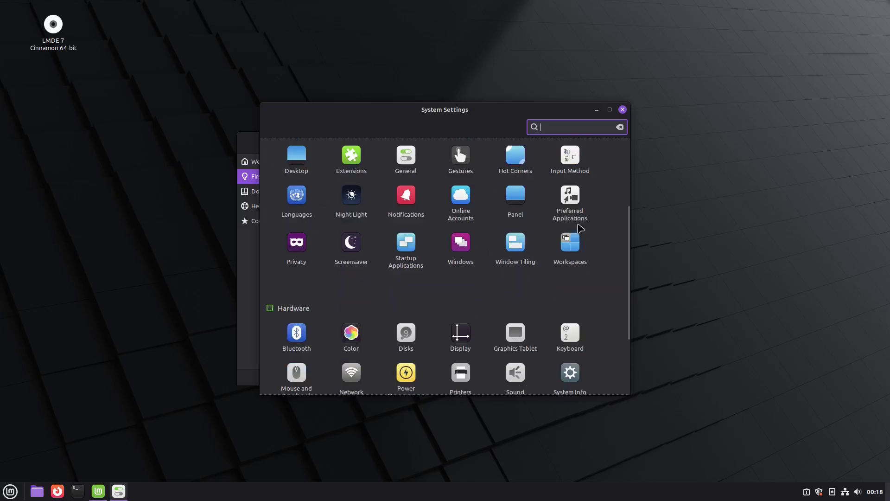
{"action": "scroll", "coordinate": [492, 229], "scroll_direction": "up", "scroll_amount": 4}
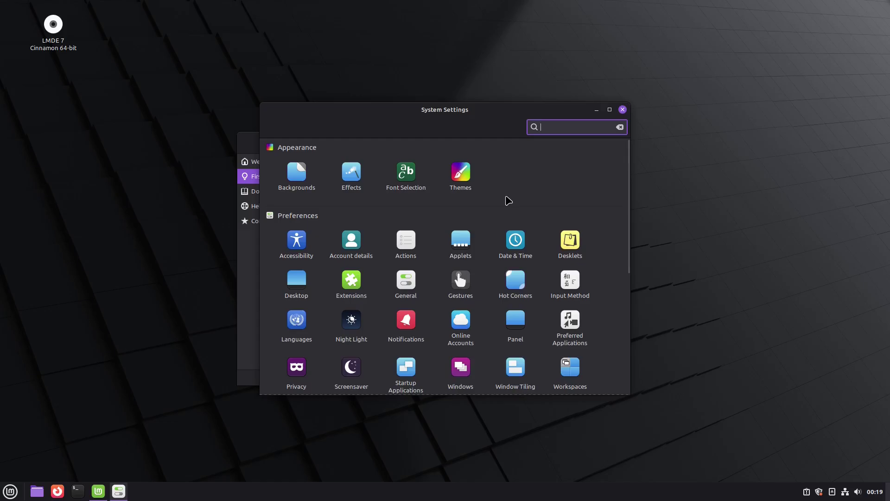
{"action": "double_click", "coordinate": [499, 113]}
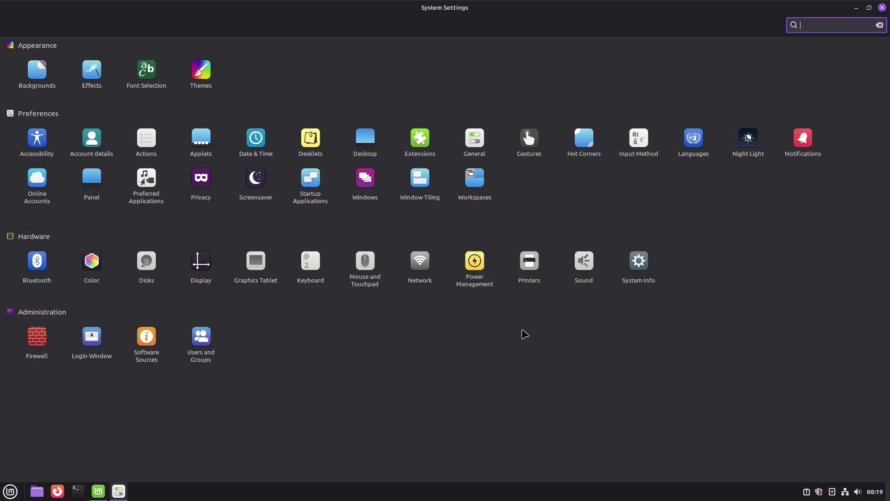
{"action": "left_click", "coordinate": [882, 8]}
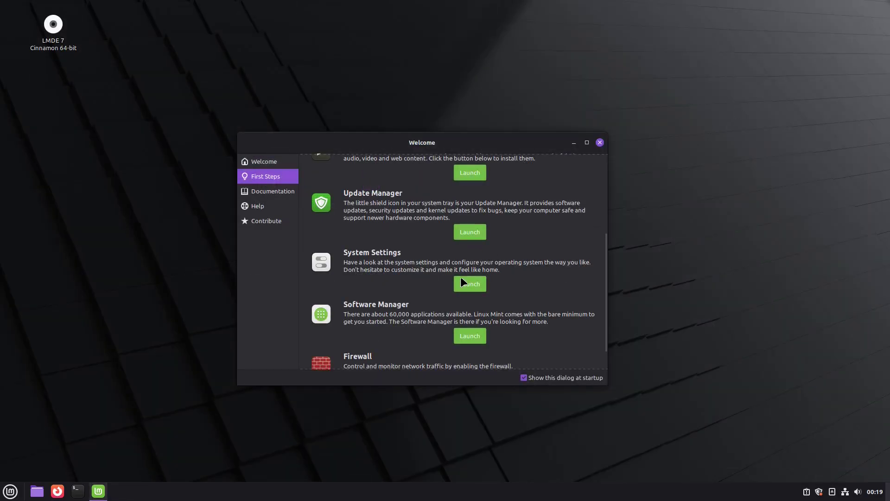
{"action": "scroll", "coordinate": [520, 291], "scroll_direction": "down", "scroll_amount": 2}
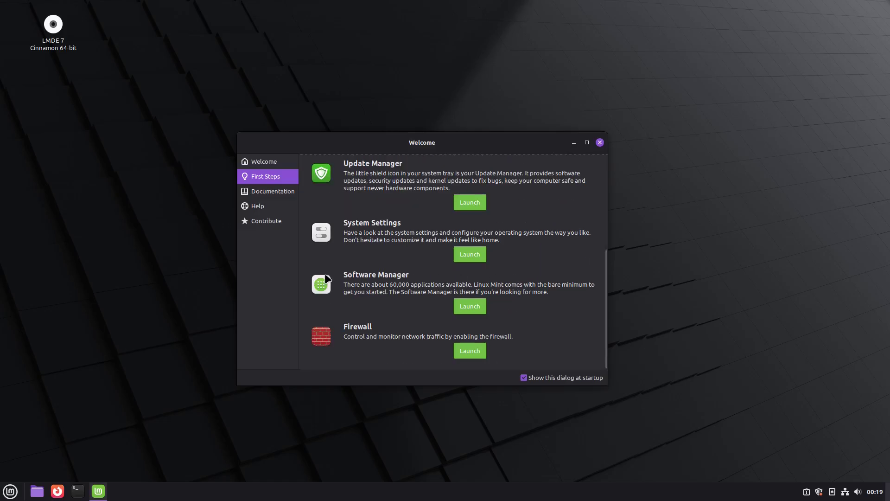
- Launch Software Manager maximized and scroll through its Featured, Categories and Top Rated listings
{"action": "left_click", "coordinate": [470, 307]}
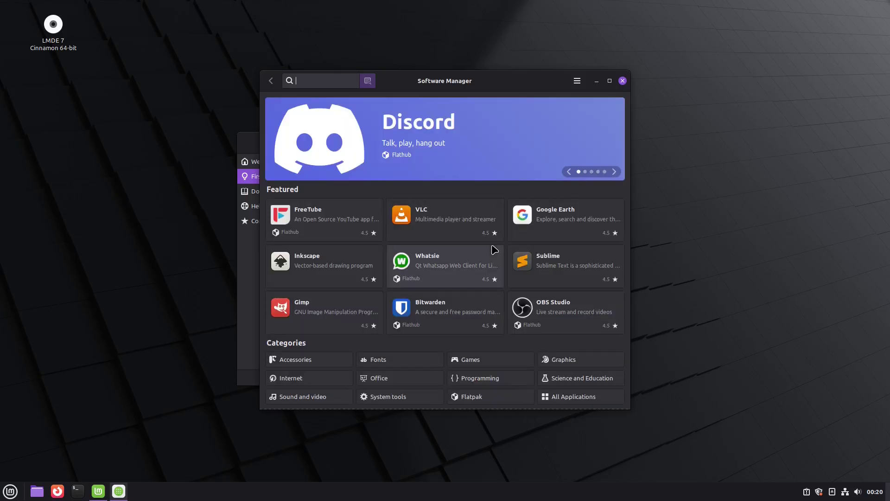
{"action": "double_click", "coordinate": [525, 82]}
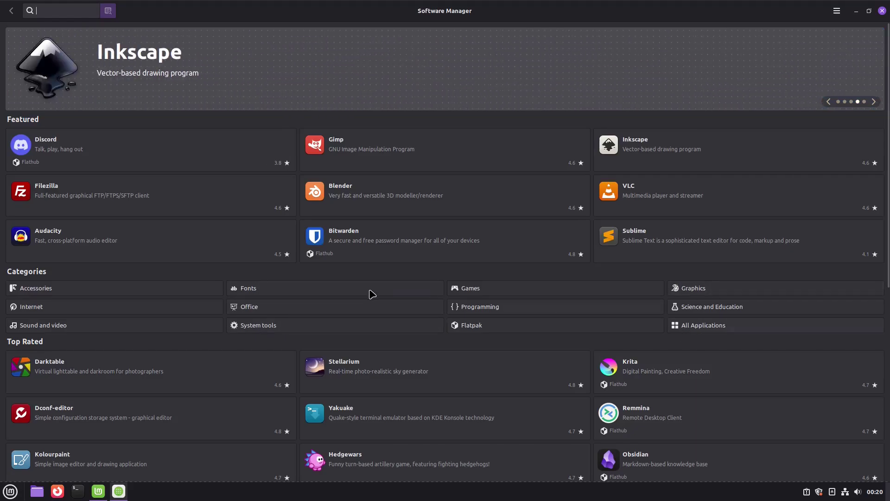
{"action": "scroll", "coordinate": [197, 354], "scroll_direction": "down", "scroll_amount": 5}
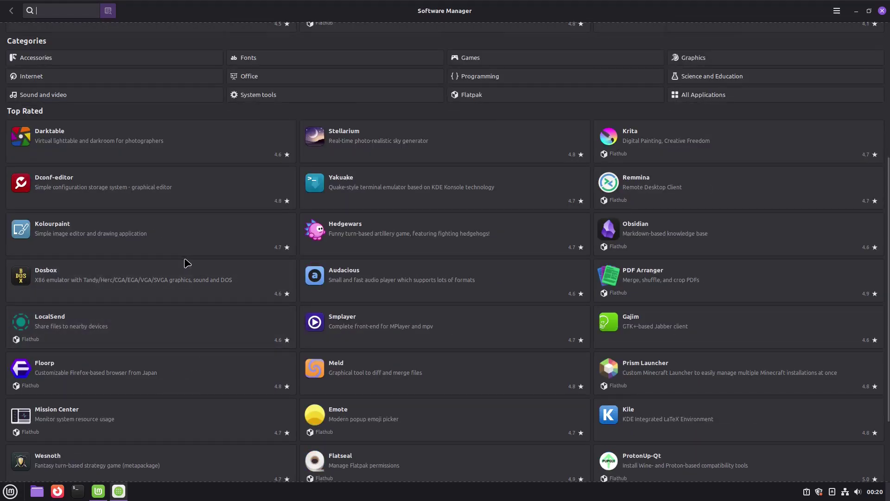
{"action": "scroll", "coordinate": [188, 279], "scroll_direction": "down", "scroll_amount": 2}
{"action": "scroll", "coordinate": [374, 361], "scroll_direction": "up", "scroll_amount": 3}
{"action": "scroll", "coordinate": [417, 364], "scroll_direction": "up", "scroll_amount": 4}
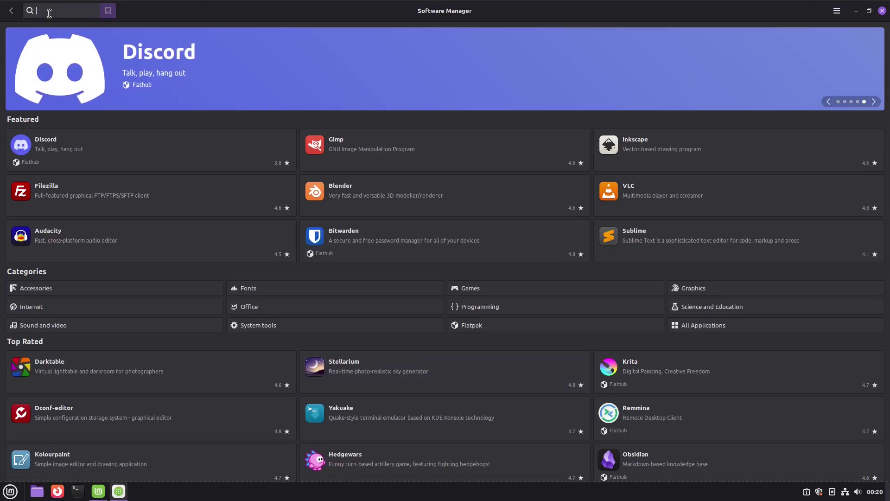
- Search the store for 'chrom', then clear it and return home
{"action": "type", "text": "chrom"}
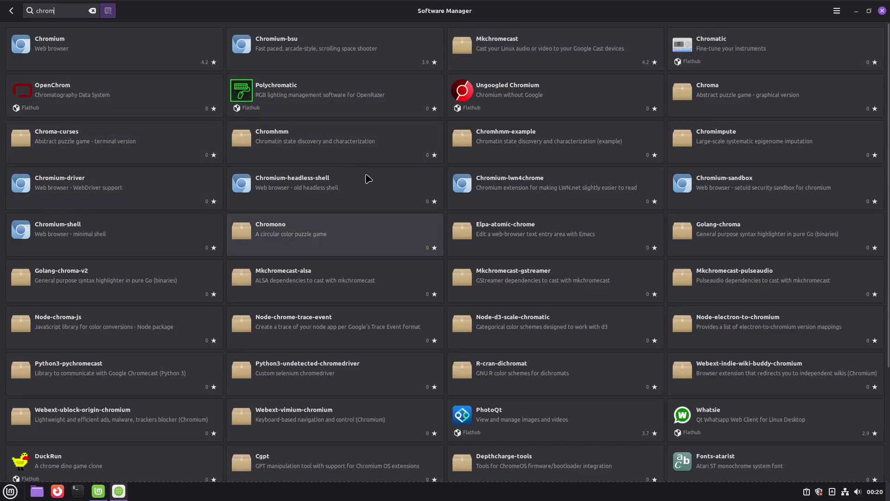
{"action": "left_click", "coordinate": [93, 11]}
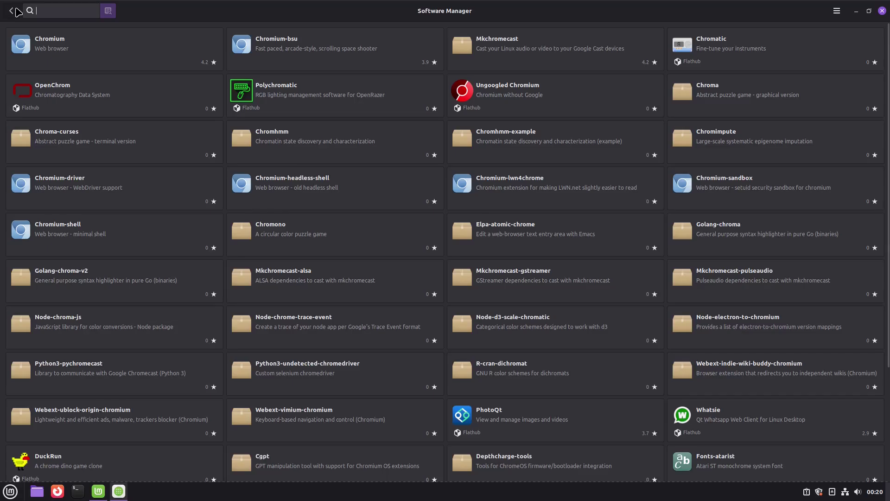
{"action": "left_click", "coordinate": [14, 11]}
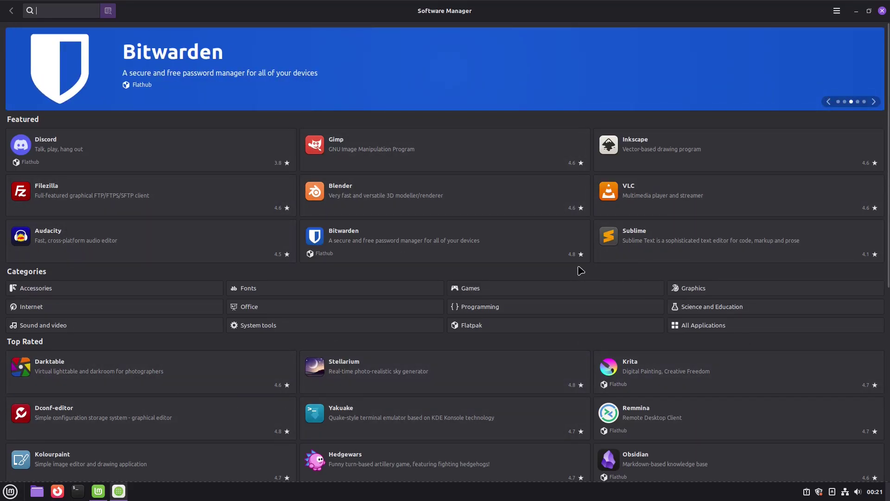
- View the About box showing mintinstall 8.3.9, dismiss it and quit Software Manager
{"action": "left_click", "coordinate": [836, 11]}
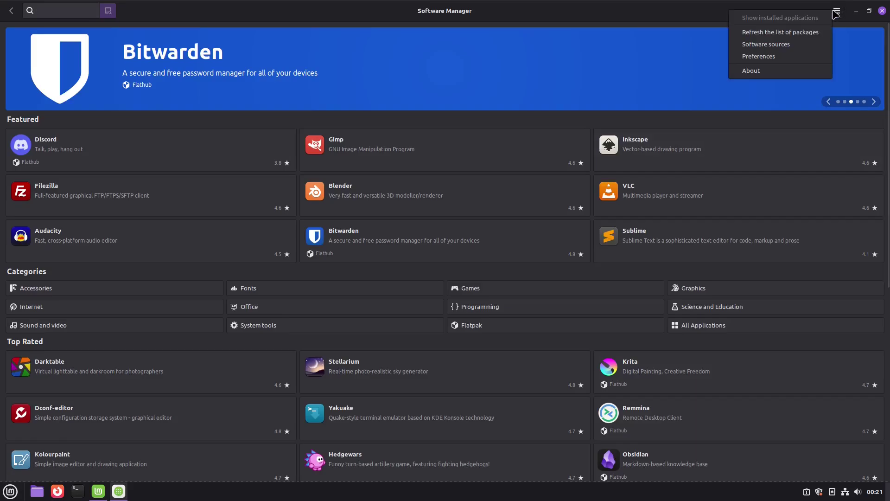
{"action": "left_click", "coordinate": [756, 72]}
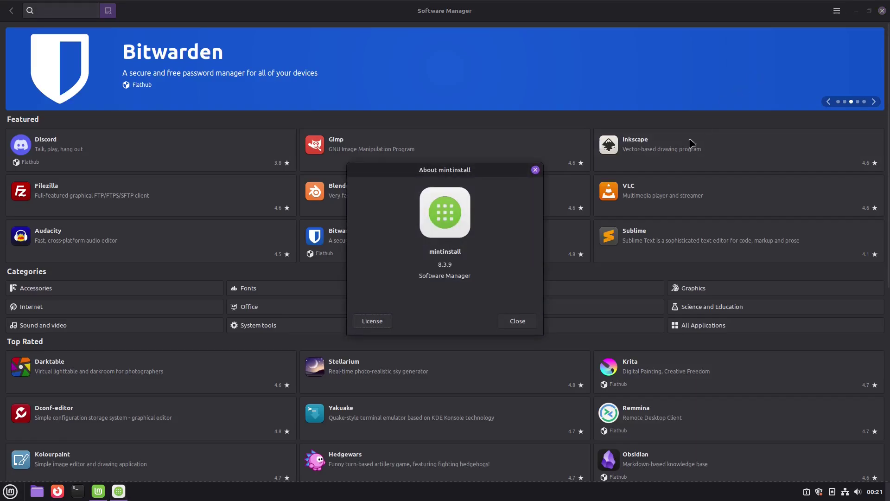
{"action": "left_click", "coordinate": [517, 320]}
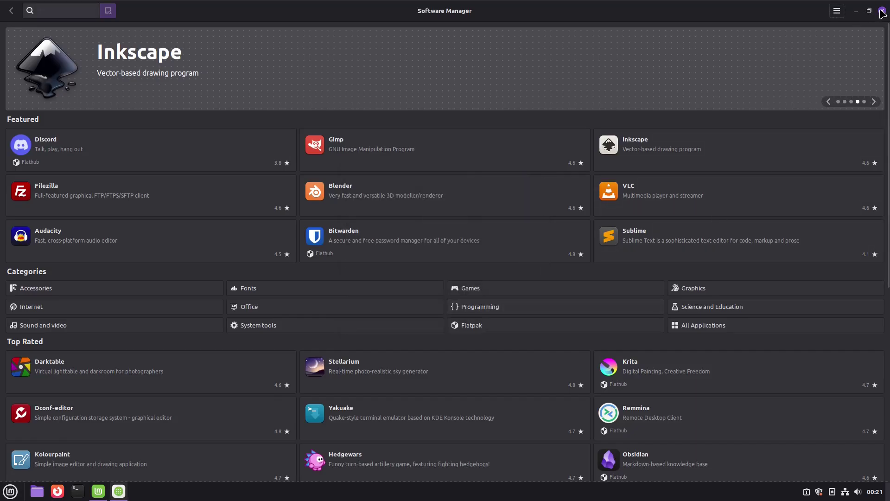
{"action": "left_click", "coordinate": [882, 13]}
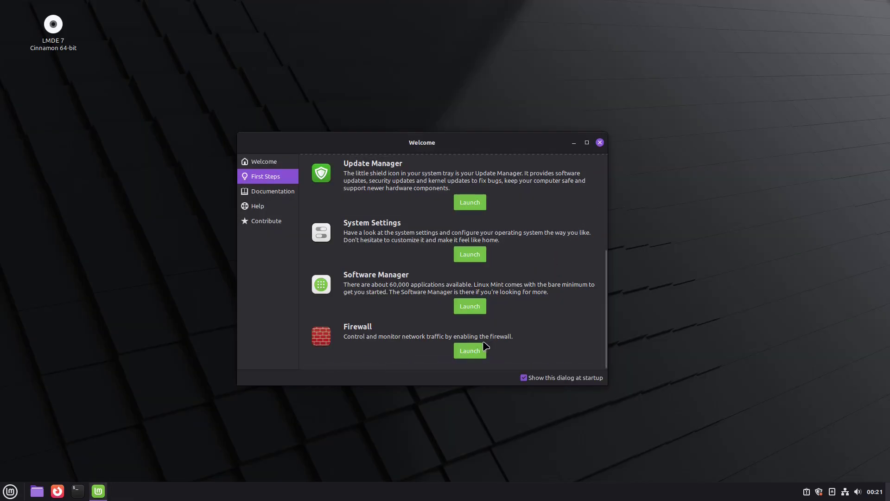
- Open Firewall with the password, switch Status on for the Home profile, and close it
{"action": "left_click", "coordinate": [468, 351]}
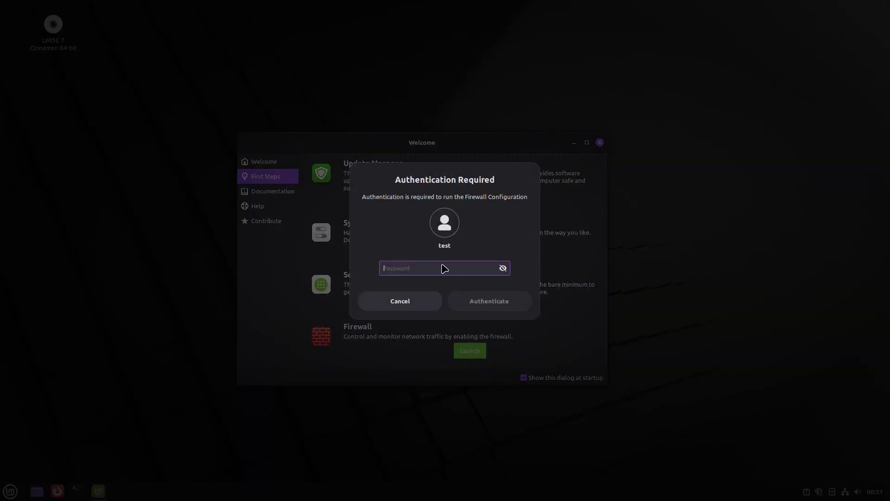
{"action": "type", "text": "test"}
{"action": "key", "text": "Return"}
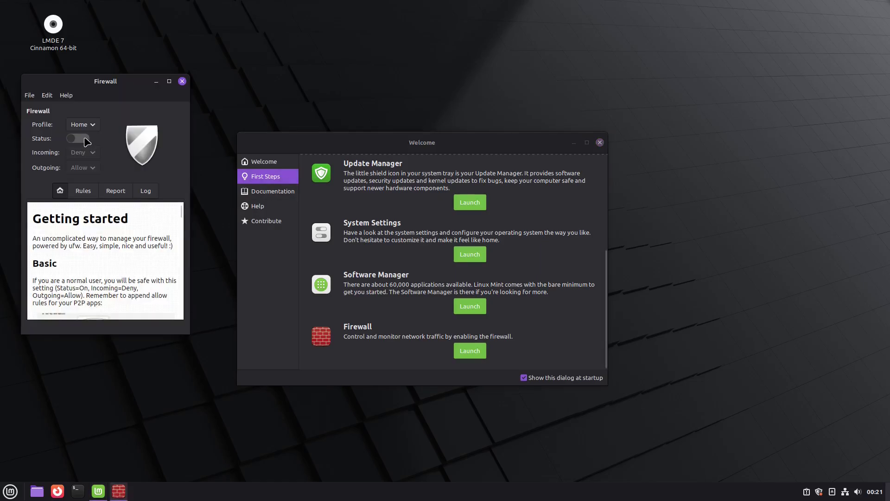
{"action": "left_click", "coordinate": [78, 138]}
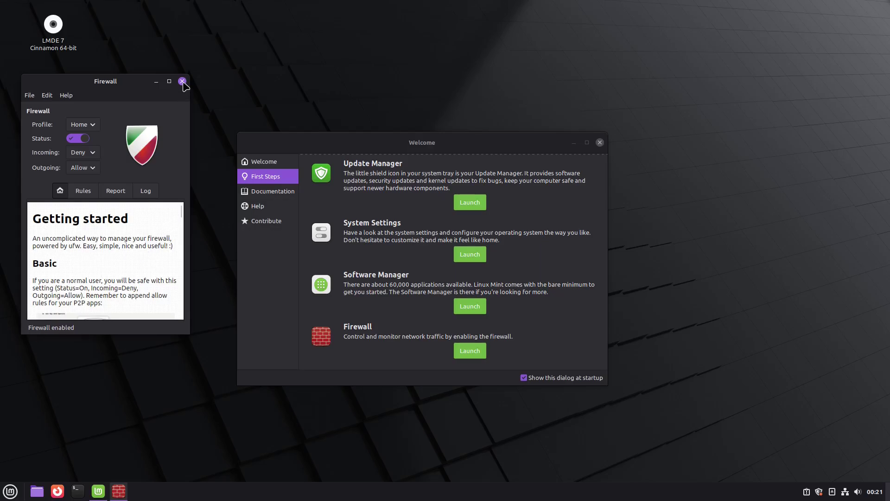
{"action": "left_click", "coordinate": [183, 81]}
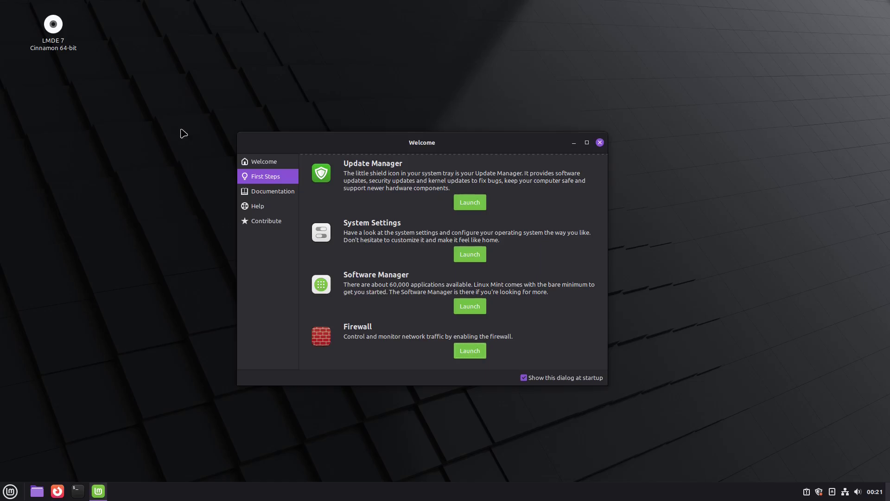
- Browse Welcome's Documentation, Help and Contribute sections, then close the Welcome window
{"action": "scroll", "coordinate": [482, 235], "scroll_direction": "up", "scroll_amount": 4}
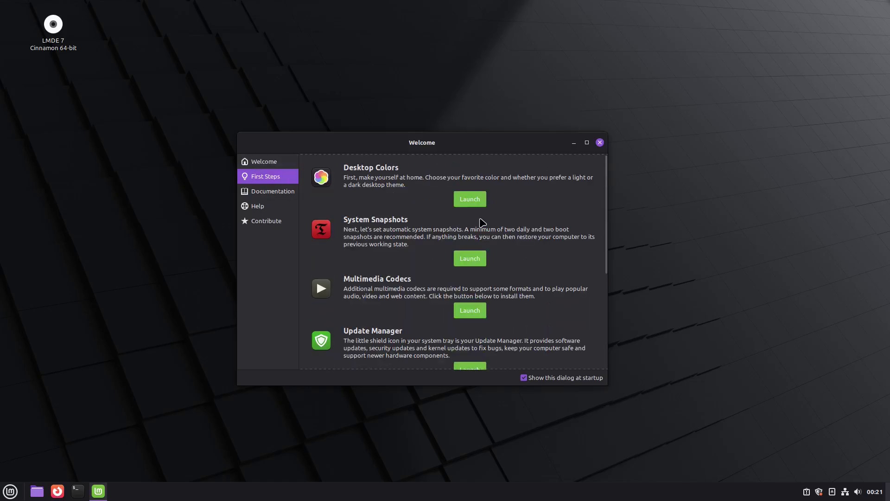
{"action": "left_click", "coordinate": [274, 195]}
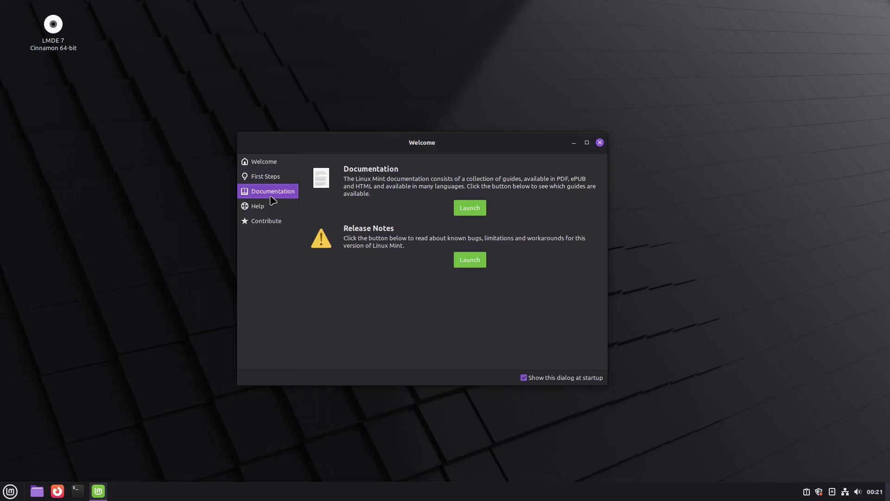
{"action": "left_click", "coordinate": [261, 209]}
{"action": "left_click", "coordinate": [267, 223]}
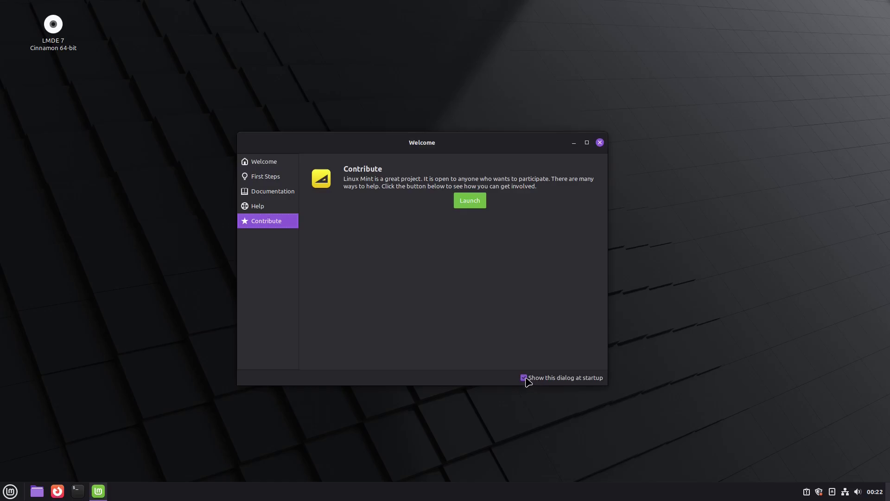
{"action": "left_click", "coordinate": [599, 142]}
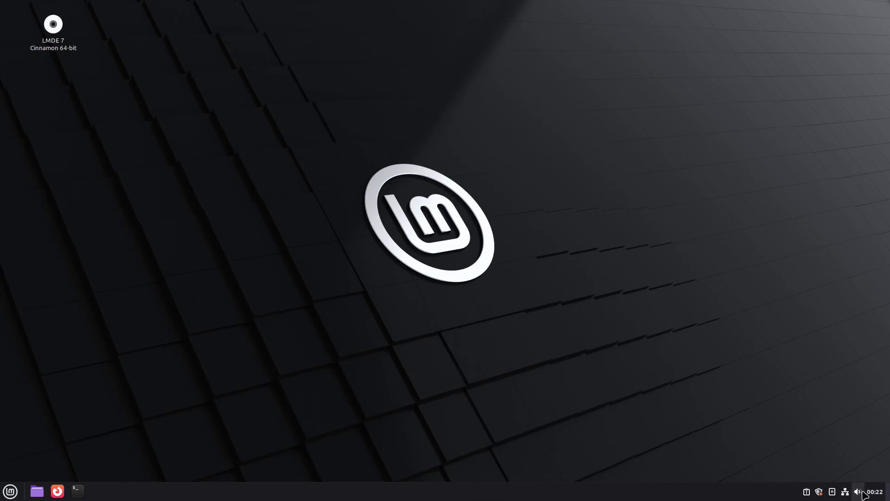
{"action": "left_click", "coordinate": [880, 495]}
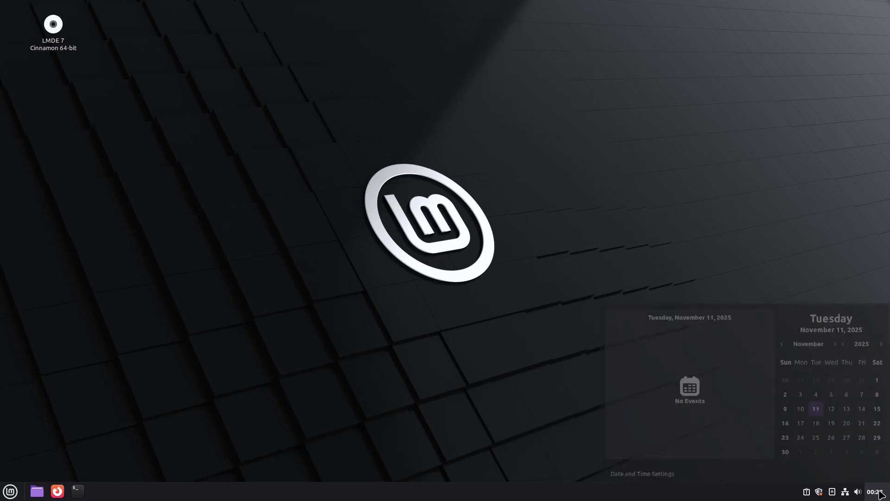
{"action": "left_click", "coordinate": [880, 496]}
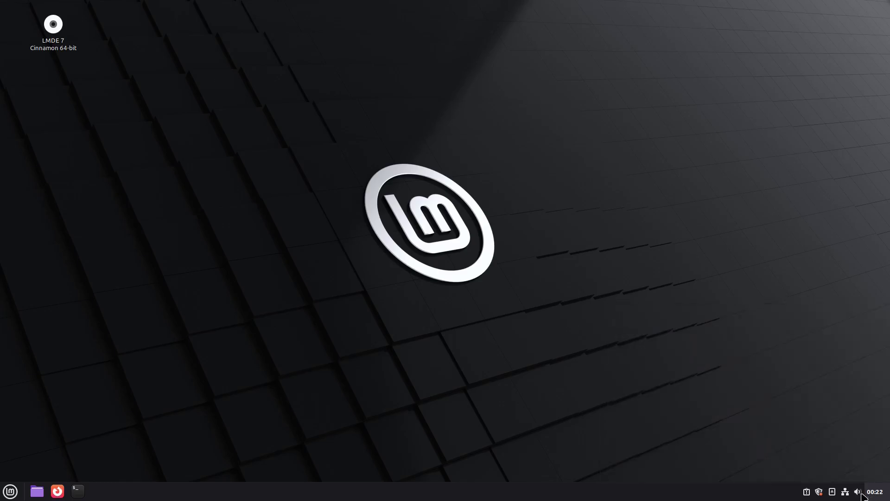
{"action": "left_click", "coordinate": [858, 493]}
{"action": "left_click", "coordinate": [858, 495]}
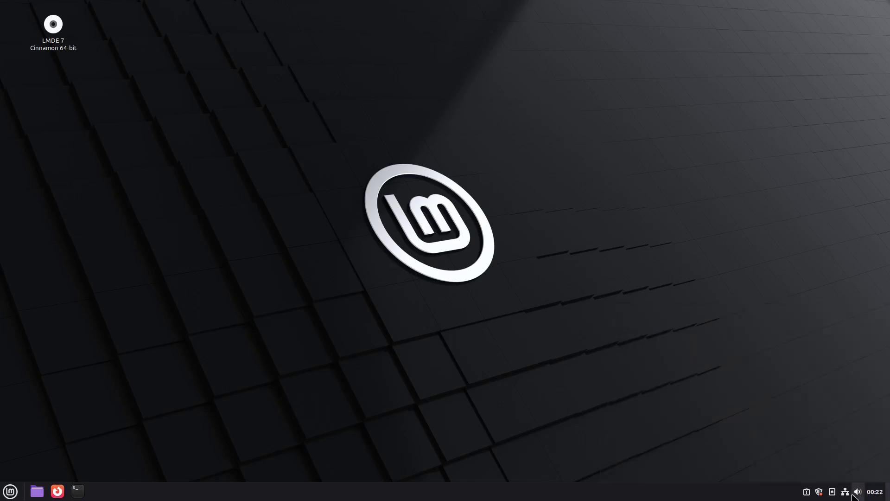
{"action": "left_click", "coordinate": [845, 493]}
{"action": "left_click", "coordinate": [846, 494]}
{"action": "left_click", "coordinate": [833, 493]}
{"action": "left_click", "coordinate": [833, 494]}
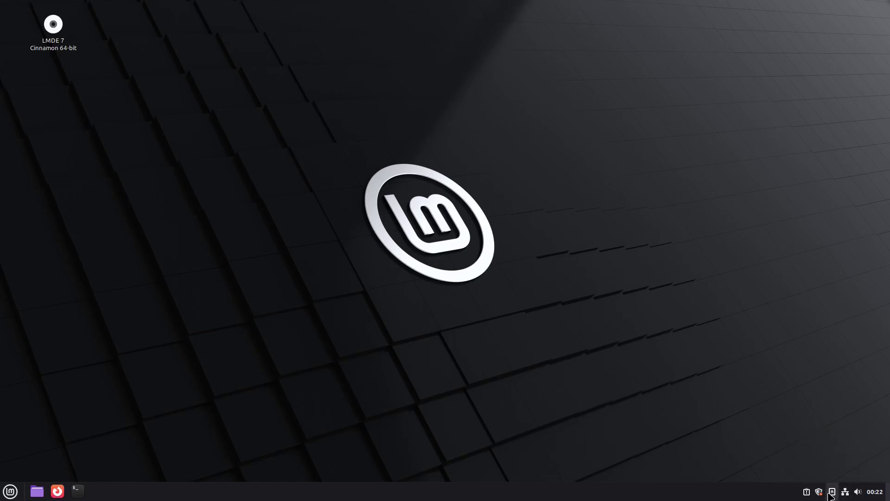
{"action": "left_click", "coordinate": [819, 492]}
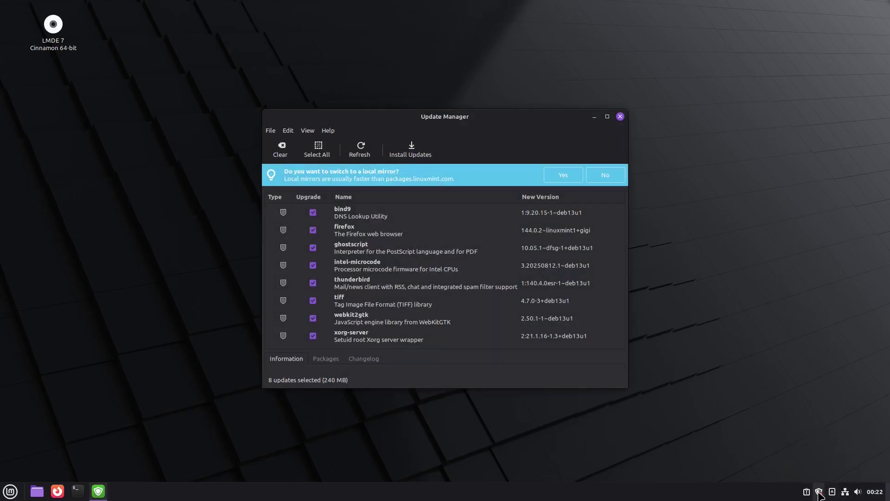
{"action": "left_click", "coordinate": [620, 117]}
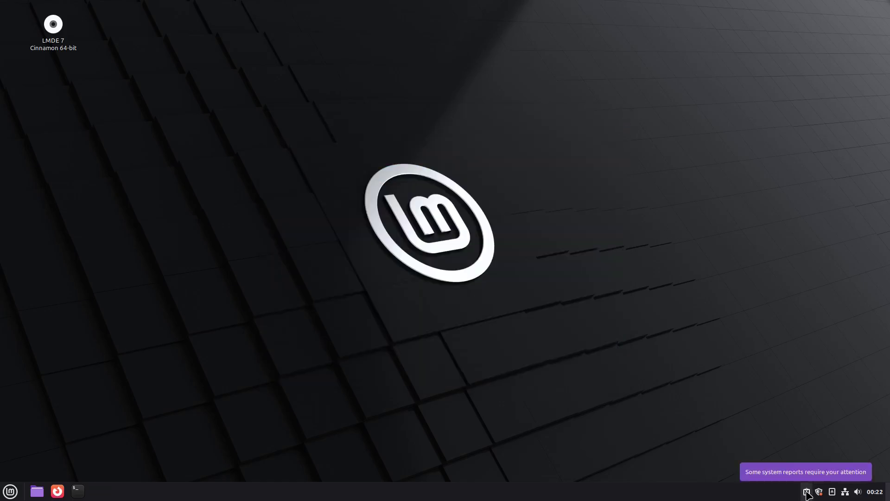
{"action": "left_click", "coordinate": [807, 493]}
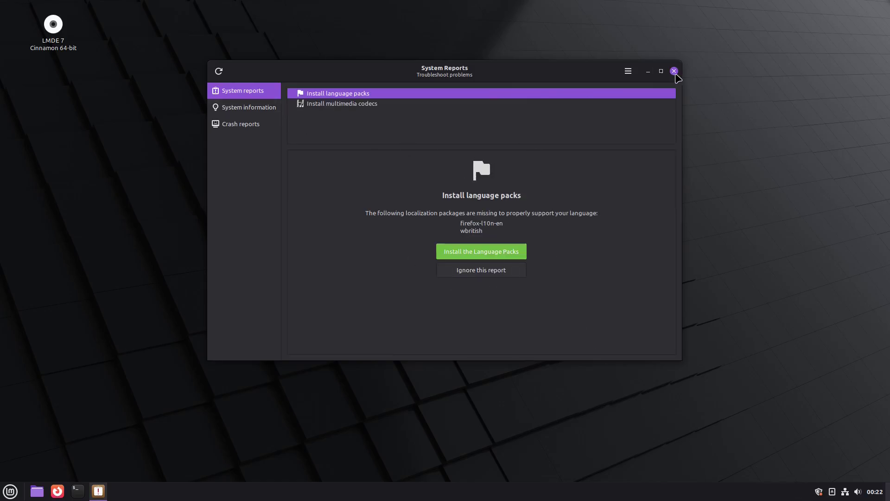
{"action": "left_click", "coordinate": [675, 71]}
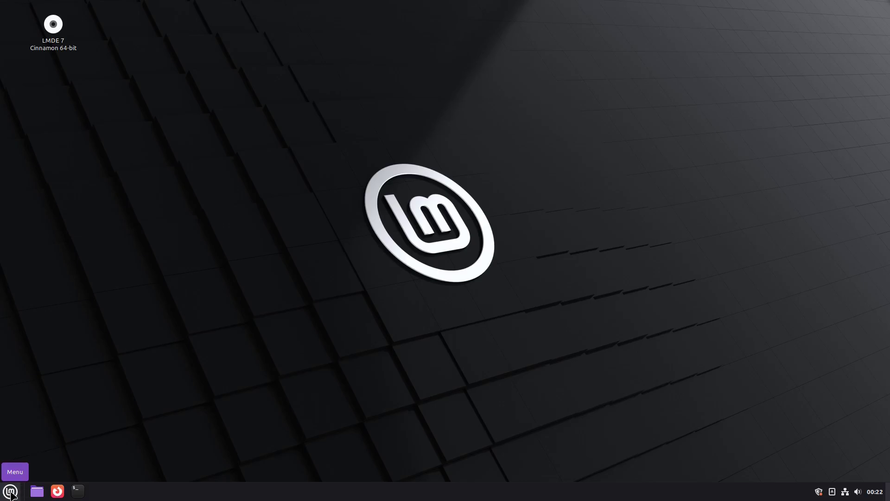
- Open the application menu and browse Places and the category lists
{"action": "left_click", "coordinate": [11, 492]}
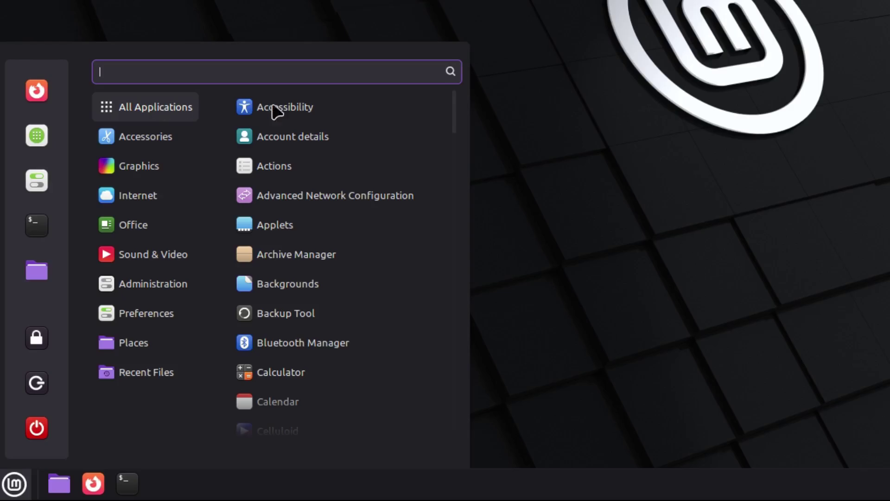
{"action": "scroll", "coordinate": [357, 159], "scroll_direction": "down", "scroll_amount": 8}
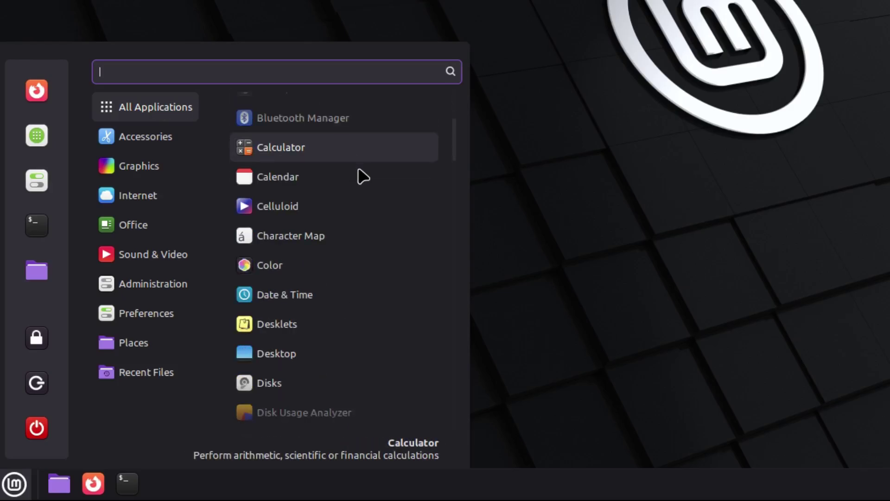
{"action": "scroll", "coordinate": [363, 196], "scroll_direction": "down", "scroll_amount": 20}
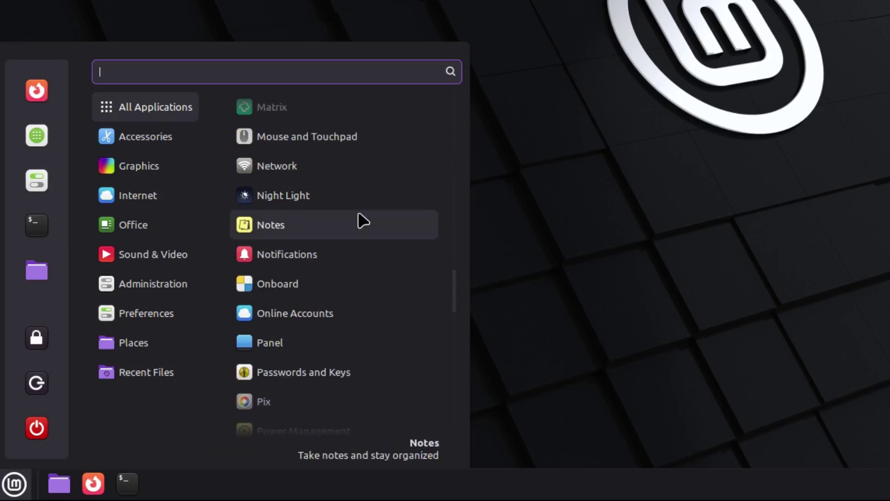
{"action": "scroll", "coordinate": [360, 232], "scroll_direction": "down", "scroll_amount": 10}
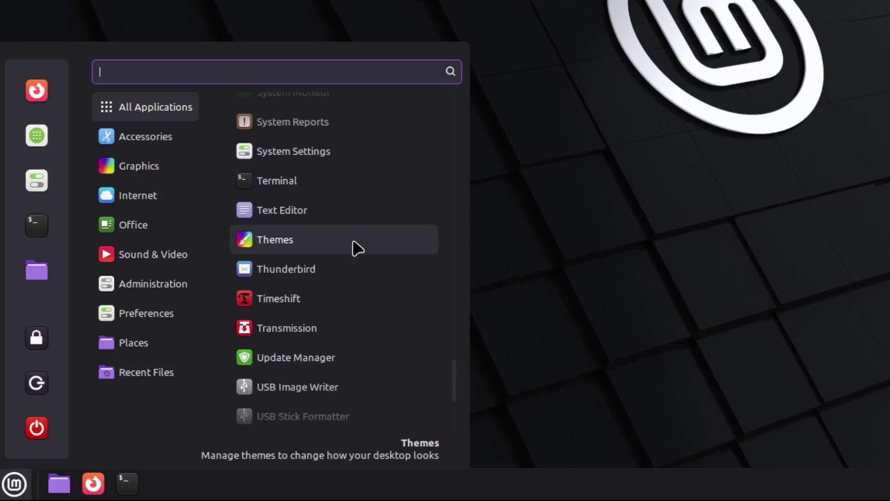
{"action": "mouse_move", "coordinate": [173, 139]}
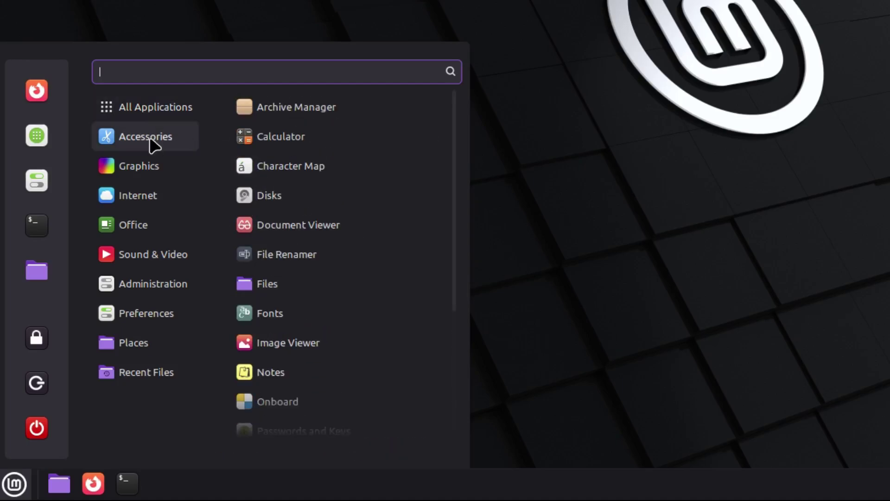
{"action": "mouse_move", "coordinate": [144, 172]}
{"action": "mouse_move", "coordinate": [142, 203]}
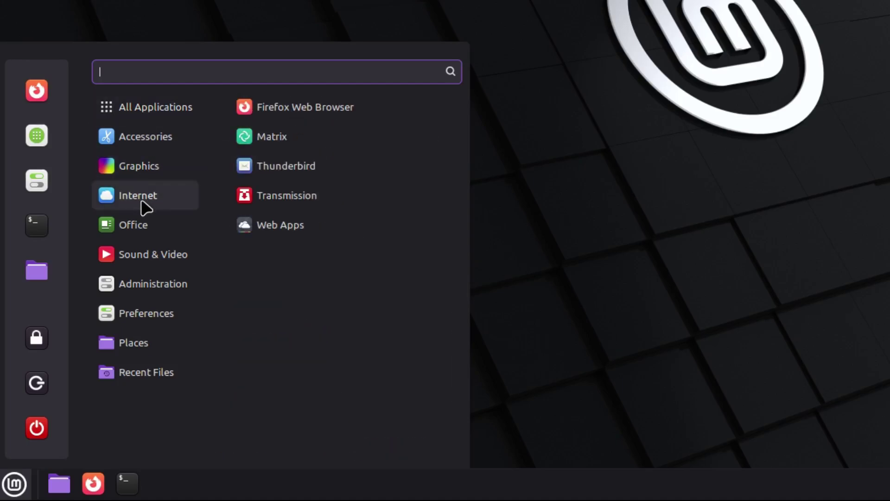
{"action": "mouse_move", "coordinate": [136, 231]}
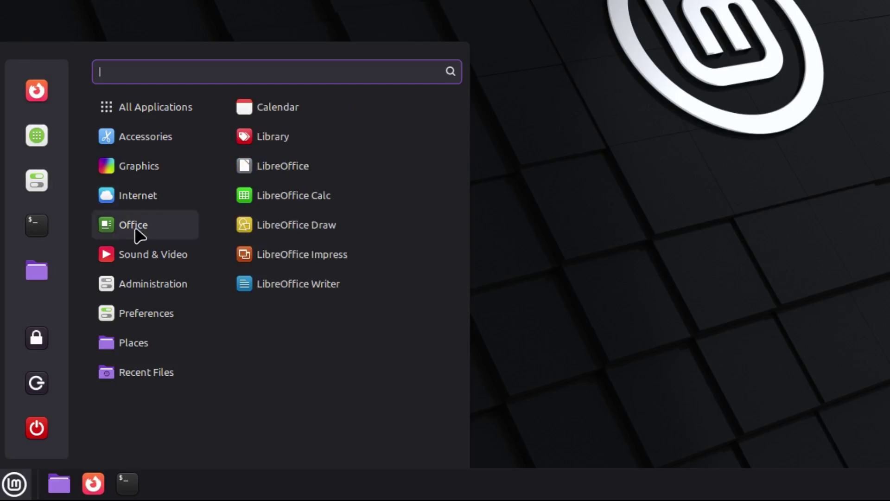
{"action": "mouse_move", "coordinate": [140, 265]}
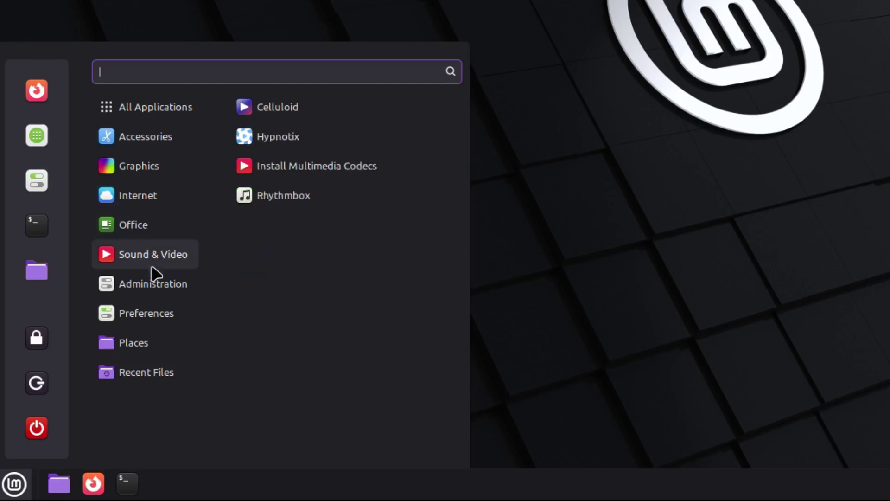
{"action": "mouse_move", "coordinate": [126, 293]}
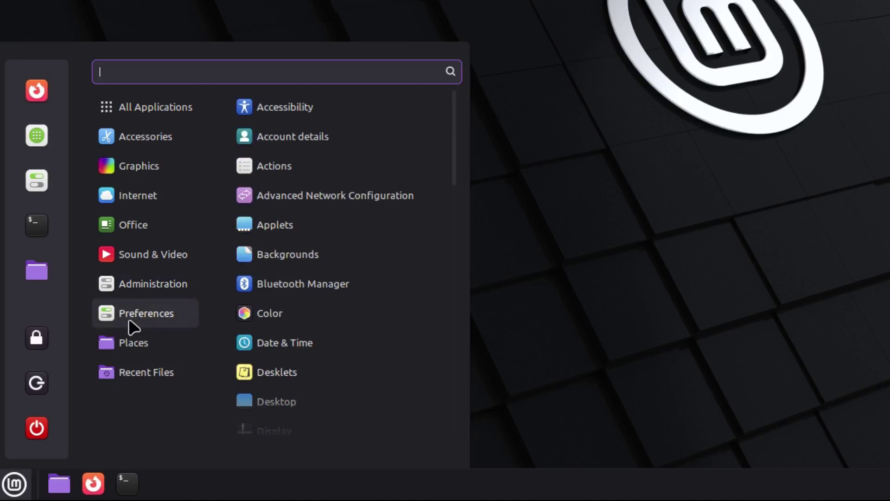
{"action": "mouse_move", "coordinate": [133, 343]}
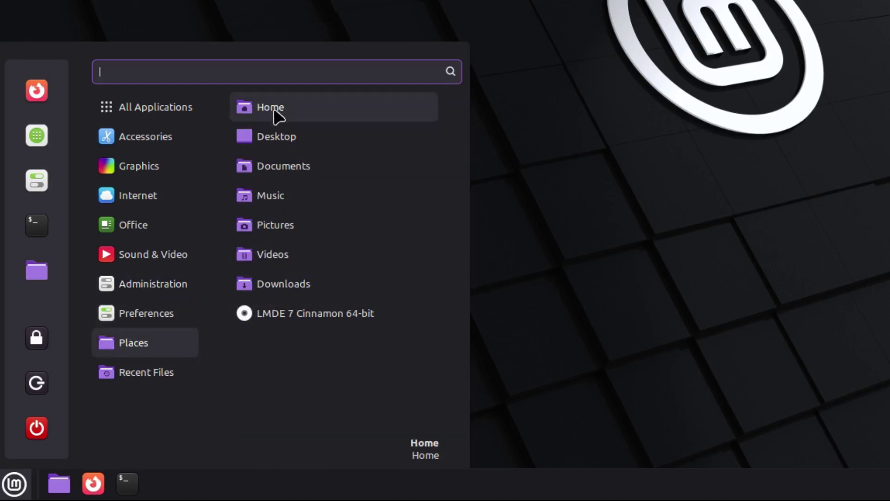
{"action": "mouse_move", "coordinate": [178, 392]}
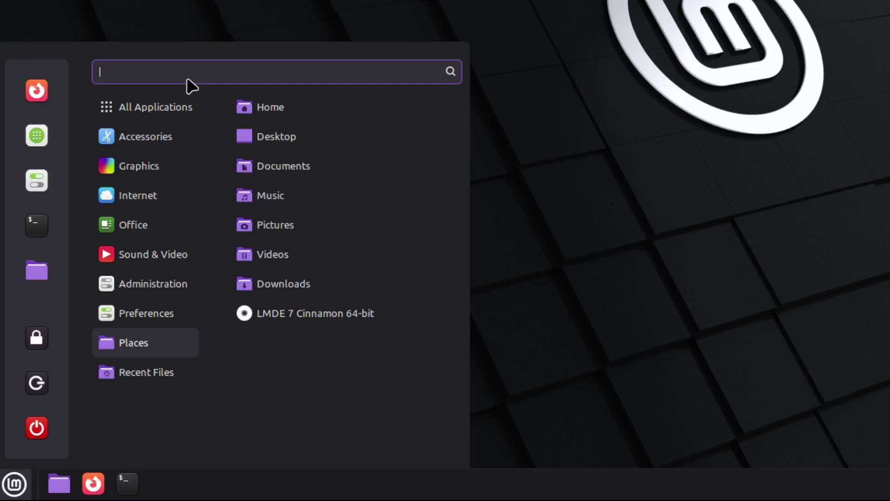
- Search the menu for 'fire', then clear it and scroll All Applications
{"action": "type", "text": "fire"}
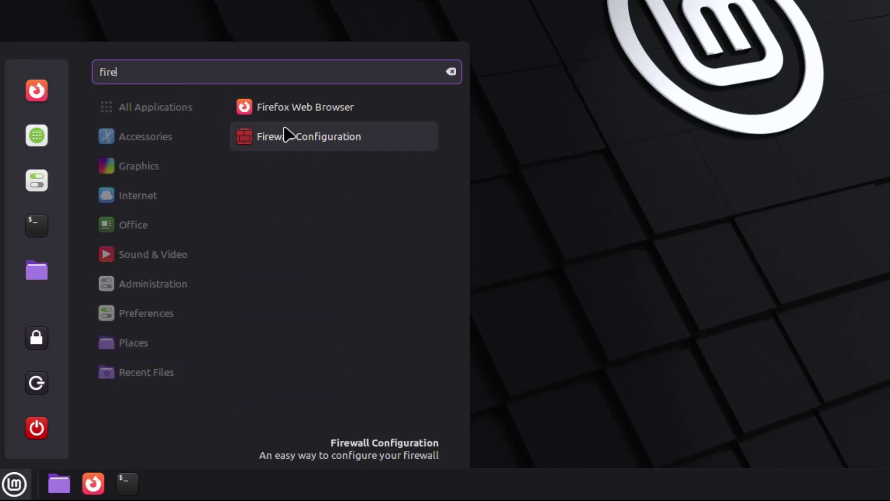
{"action": "left_click", "coordinate": [451, 72]}
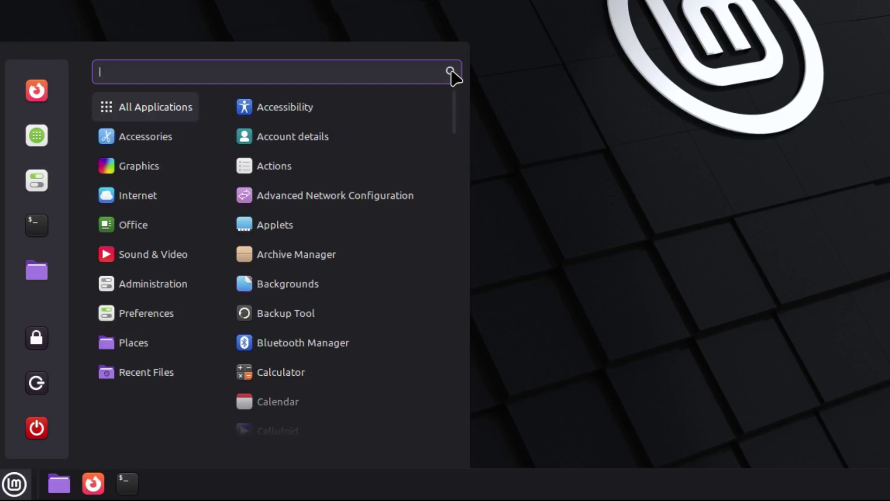
{"action": "scroll", "coordinate": [413, 167], "scroll_direction": "down", "scroll_amount": 8}
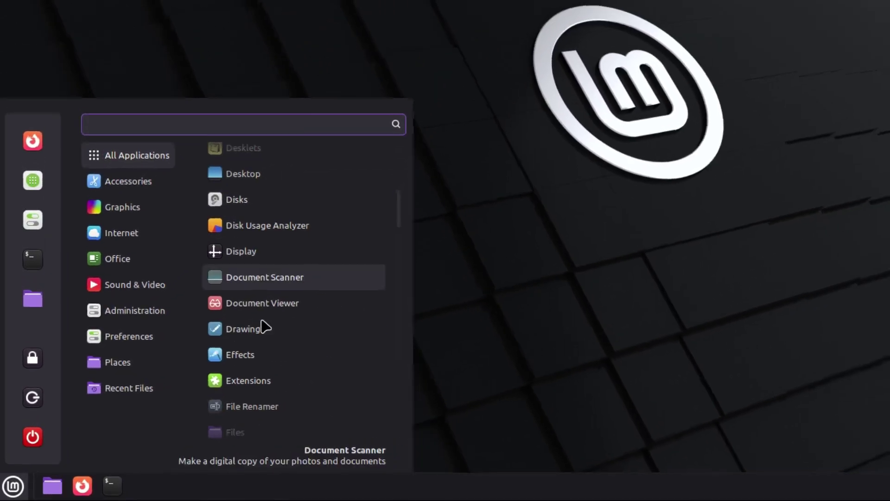
{"action": "left_click", "coordinate": [134, 224]}
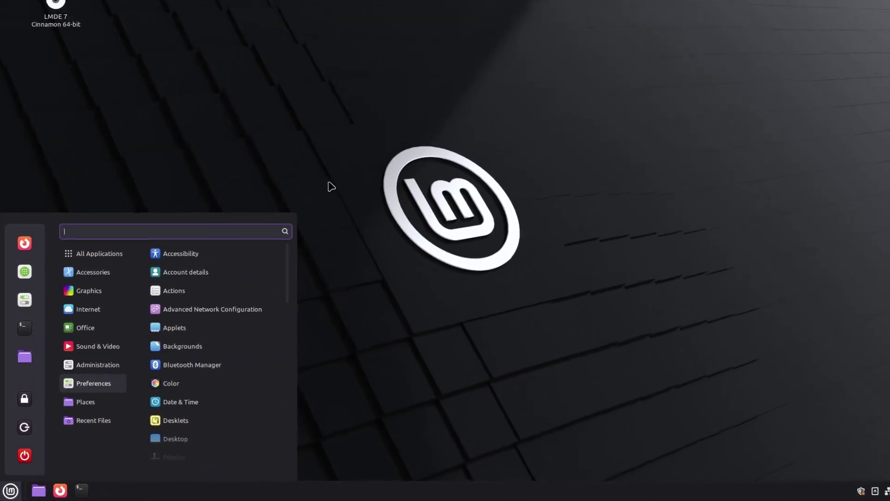
- Dismiss the application menu, reopen it from the Menu button, then dismiss it again
{"action": "left_click", "coordinate": [335, 160]}
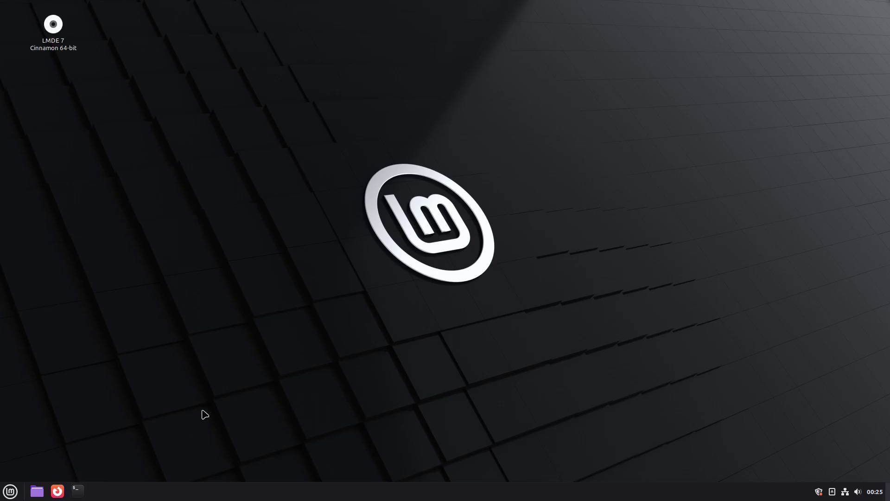
{"action": "left_click", "coordinate": [8, 495]}
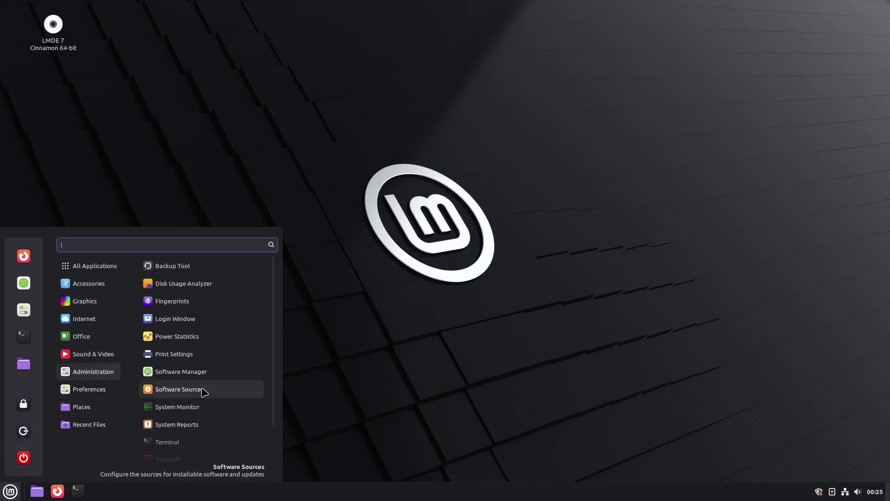
{"action": "left_click", "coordinate": [449, 398]}
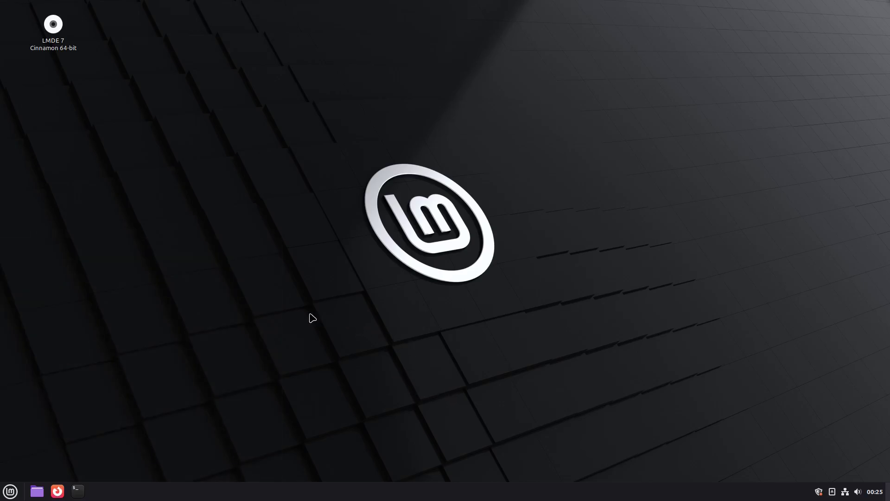
- Launch a terminal from the taskbar launcher and maximize its window to full screen
{"action": "left_click", "coordinate": [78, 491]}
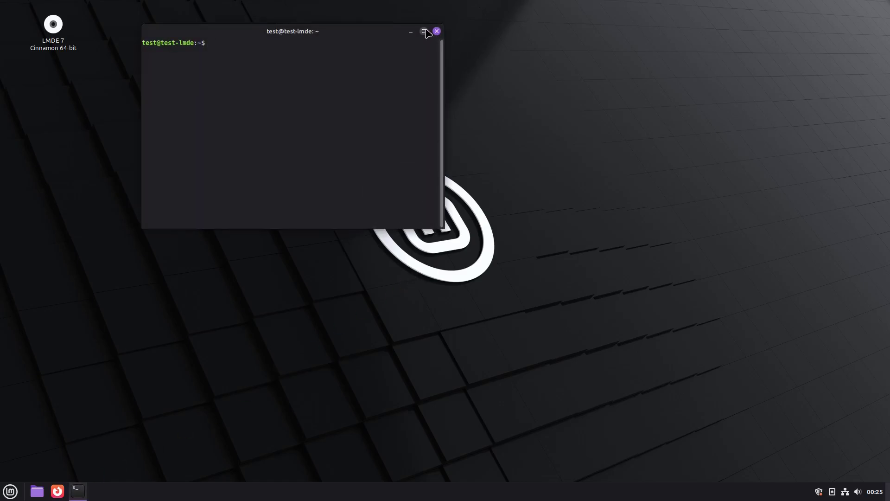
{"action": "left_click", "coordinate": [424, 31]}
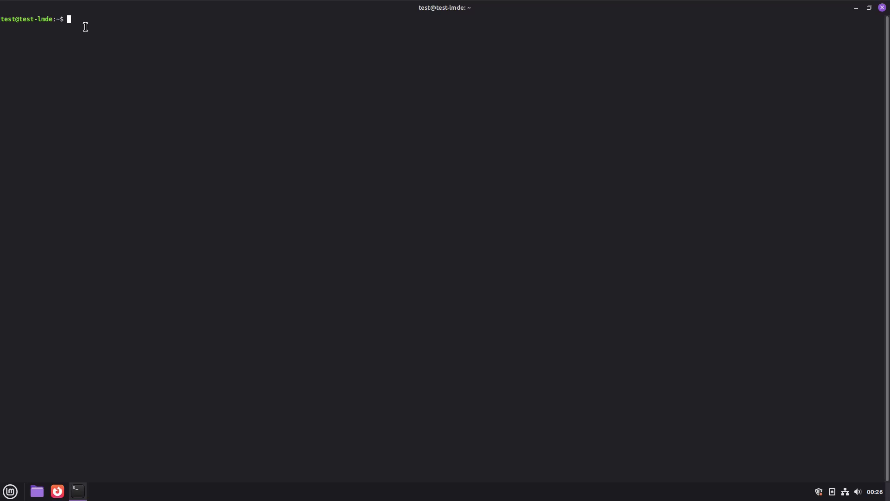
- Run 'sudo apt install htop' and confirm with the account password to install htop
{"action": "type", "text": "sudo"}
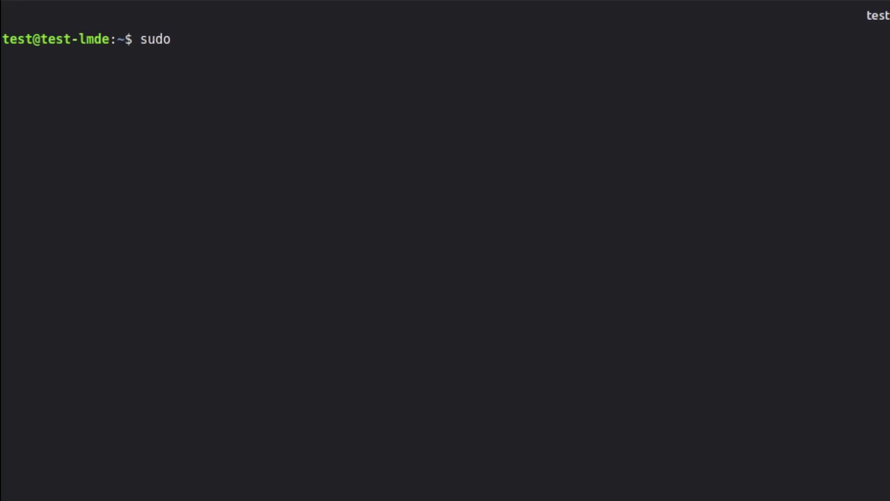
{"action": "type", "text": " apt inst"}
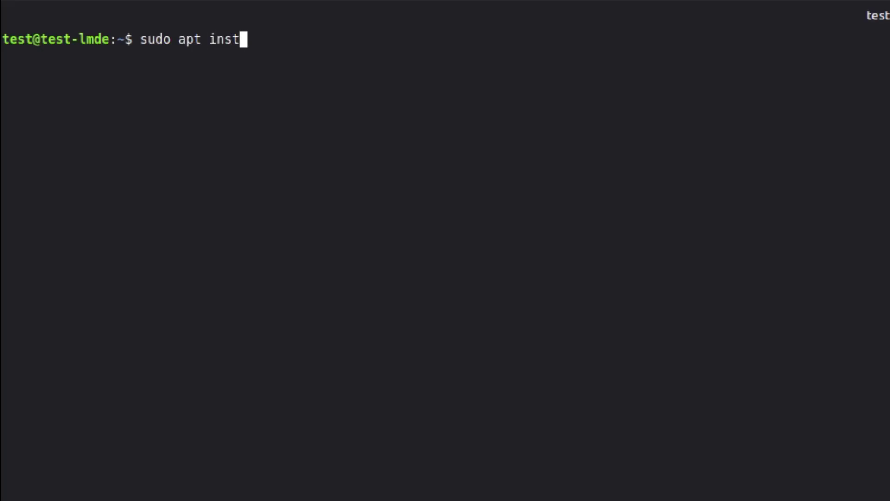
{"action": "type", "text": "all htop"}
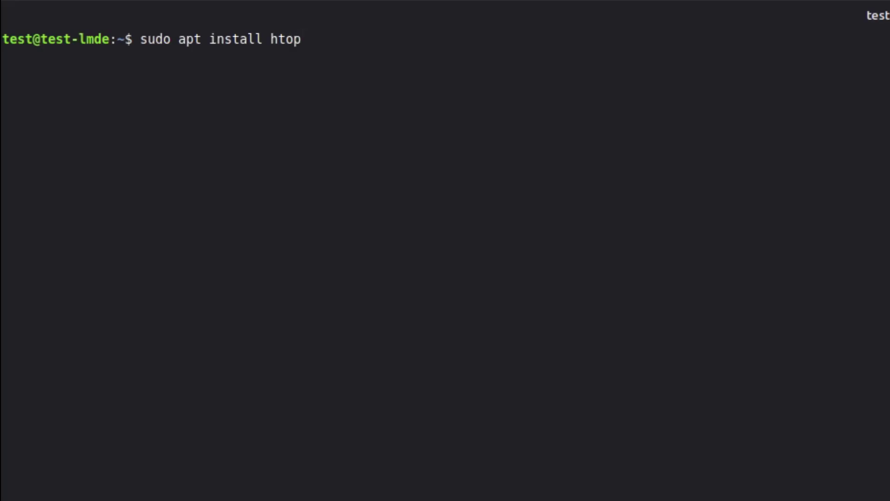
{"action": "key", "text": "Return"}
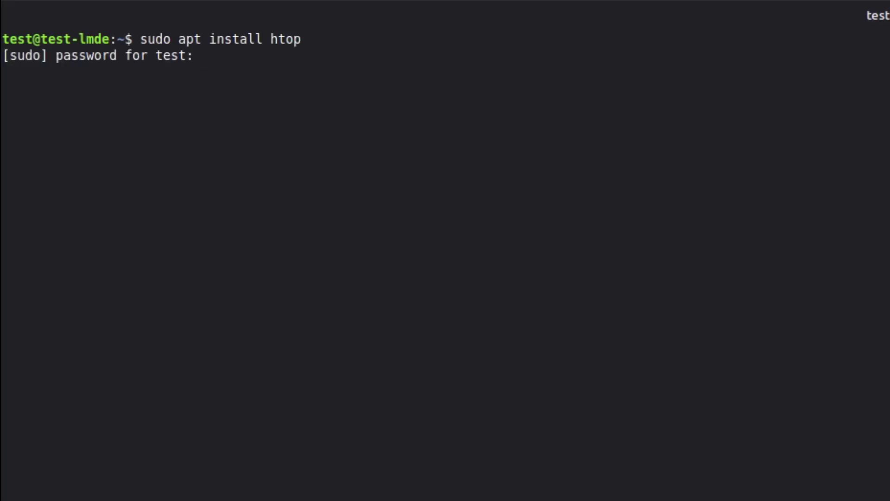
{"action": "type", "text": "te"}
{"action": "key", "text": "Return"}
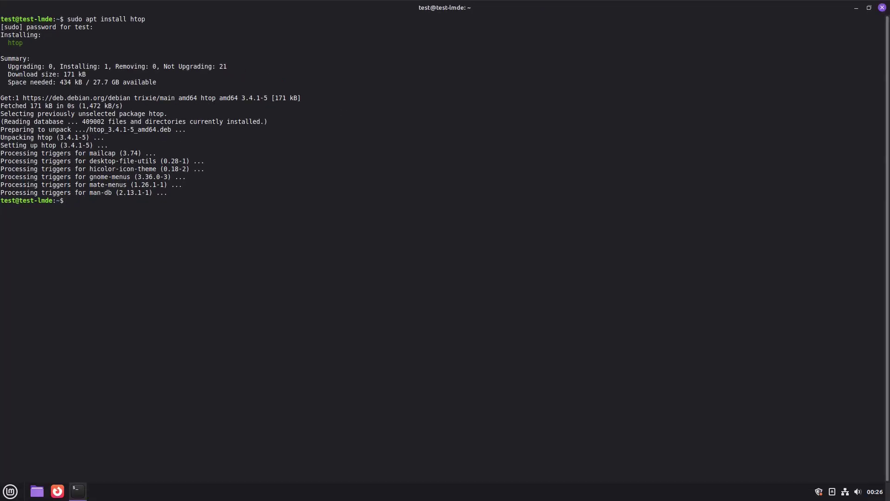
- Run htop, enlarge the terminal text with Ctrl++, then quit htop with Ctrl+C
{"action": "type", "text": "htop"}
{"action": "key", "text": "Return"}
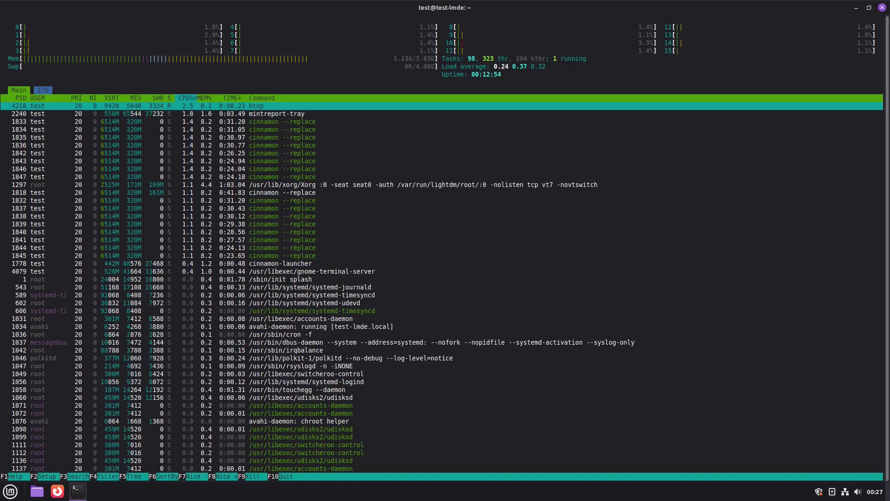
{"action": "key", "text": "ctrl+plus"}
{"action": "key", "text": "ctrl+plus"}
{"action": "key", "text": "ctrl+plus"}
{"action": "key", "text": "ctrl+plus"}
{"action": "key", "text": "ctrl+plus"}
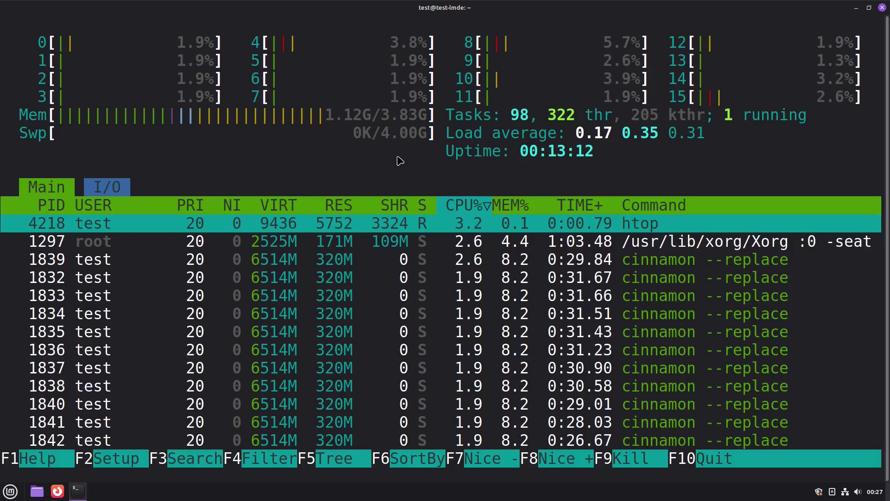
{"action": "key", "text": "ctrl+c"}
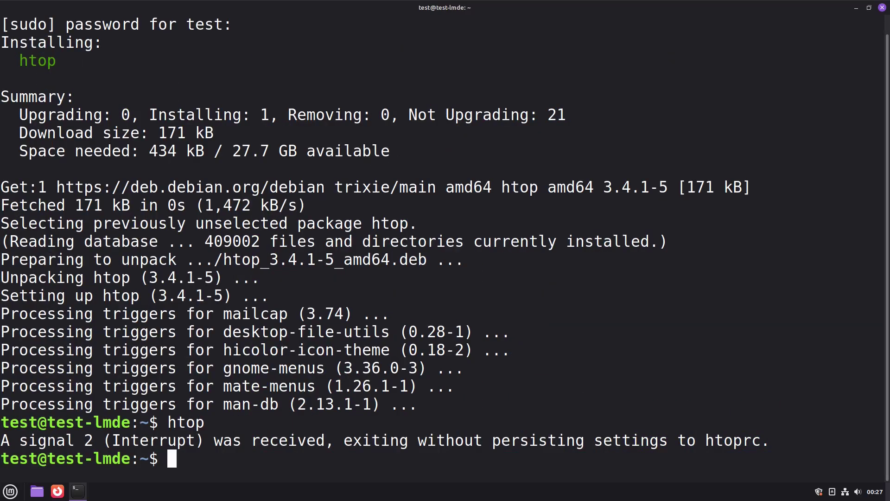
- Shrink the terminal text back, close the terminal from its taskbar icon, and open the application menu
{"action": "key", "text": "ctrl+minus"}
{"action": "key", "text": "ctrl+minus"}
{"action": "key", "text": "ctrl+minus"}
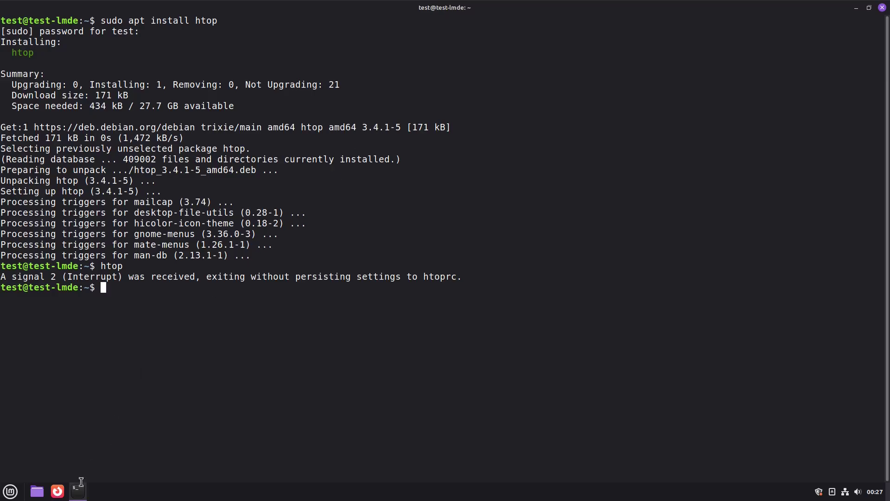
{"action": "right_click", "coordinate": [80, 495]}
{"action": "left_click", "coordinate": [54, 471]}
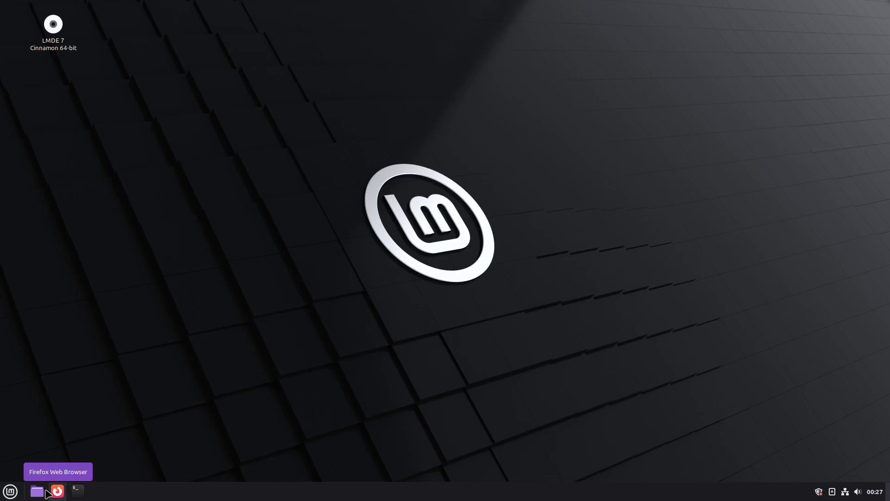
{"action": "left_click", "coordinate": [10, 491]}
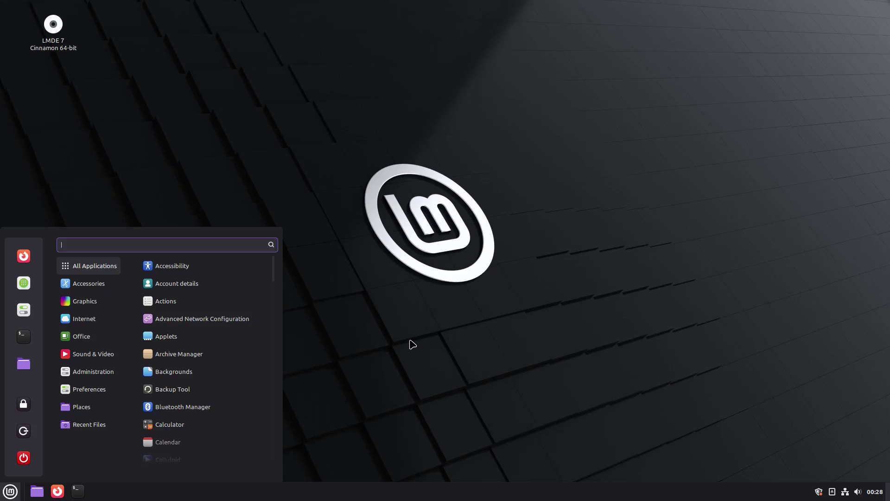
- Scroll through the All Applications list, then dismiss the menu to the bare desktop
{"action": "scroll", "coordinate": [185, 324], "scroll_direction": "down", "scroll_amount": 10}
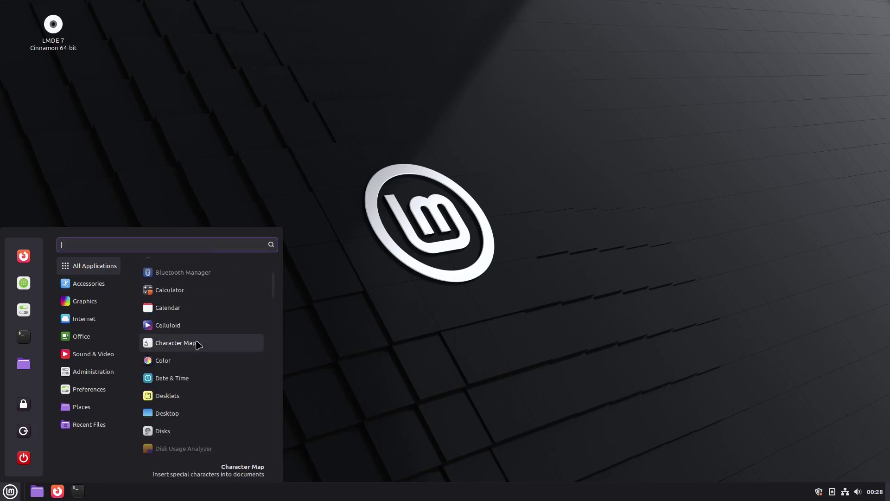
{"action": "scroll", "coordinate": [195, 358], "scroll_direction": "down", "scroll_amount": 15}
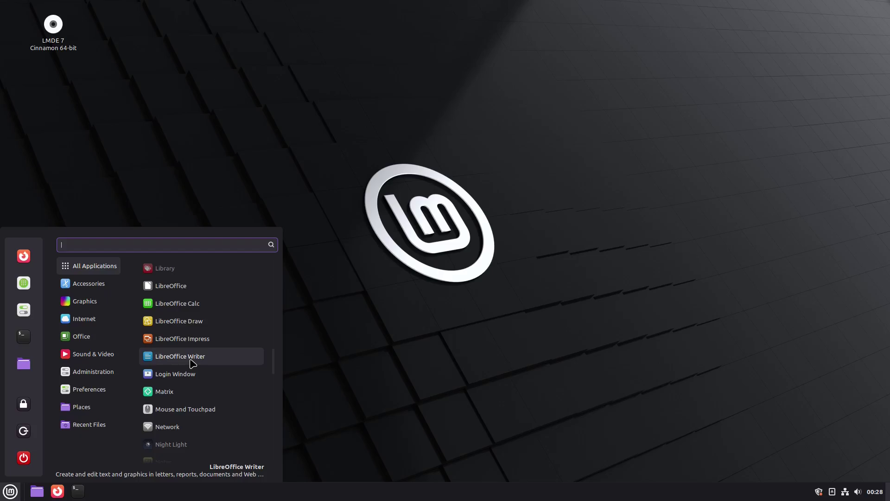
{"action": "scroll", "coordinate": [192, 366], "scroll_direction": "down", "scroll_amount": 6}
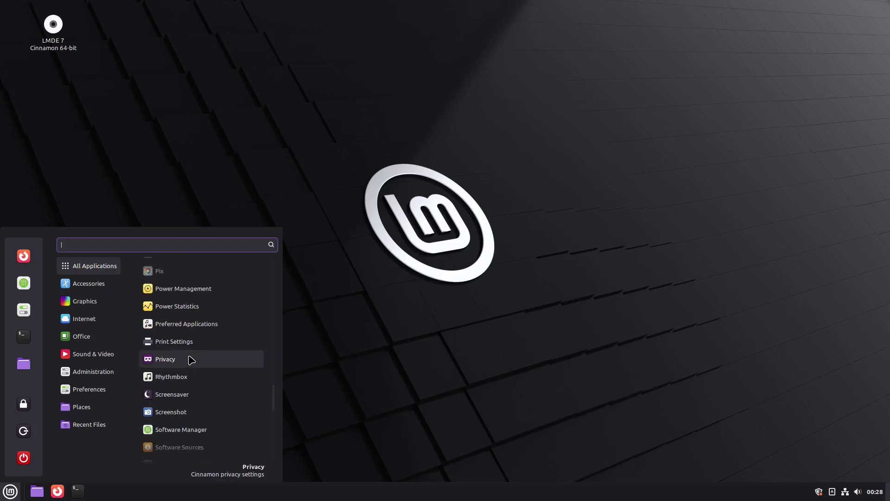
{"action": "scroll", "coordinate": [199, 379], "scroll_direction": "down", "scroll_amount": 3}
{"action": "scroll", "coordinate": [199, 381], "scroll_direction": "down", "scroll_amount": 4}
{"action": "scroll", "coordinate": [198, 381], "scroll_direction": "up", "scroll_amount": 12}
{"action": "scroll", "coordinate": [204, 371], "scroll_direction": "up", "scroll_amount": 20}
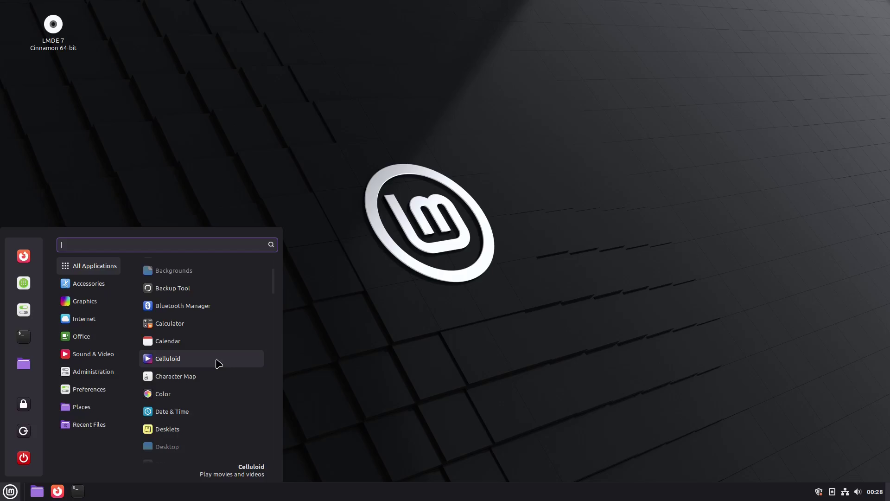
{"action": "scroll", "coordinate": [218, 364], "scroll_direction": "up", "scroll_amount": 3}
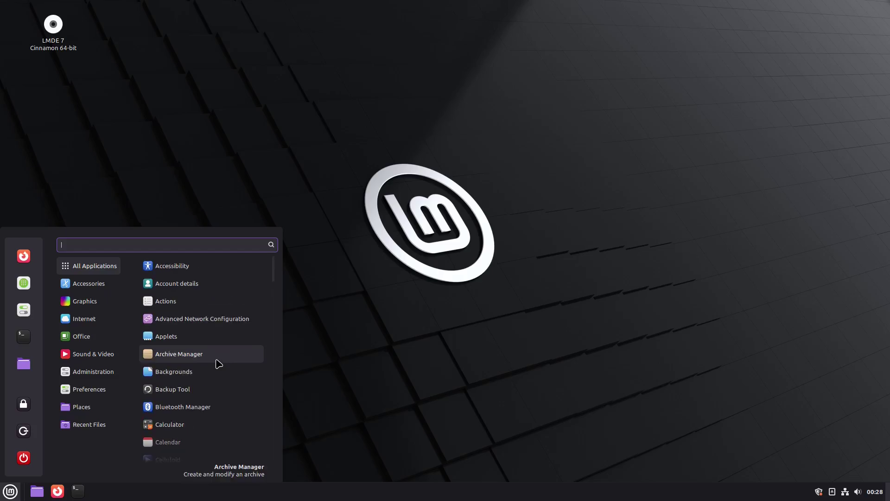
{"action": "left_click", "coordinate": [297, 172]}
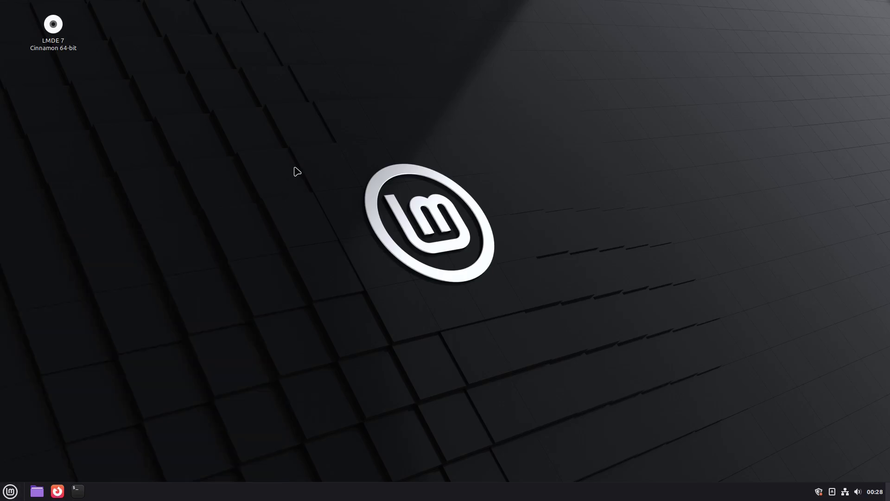